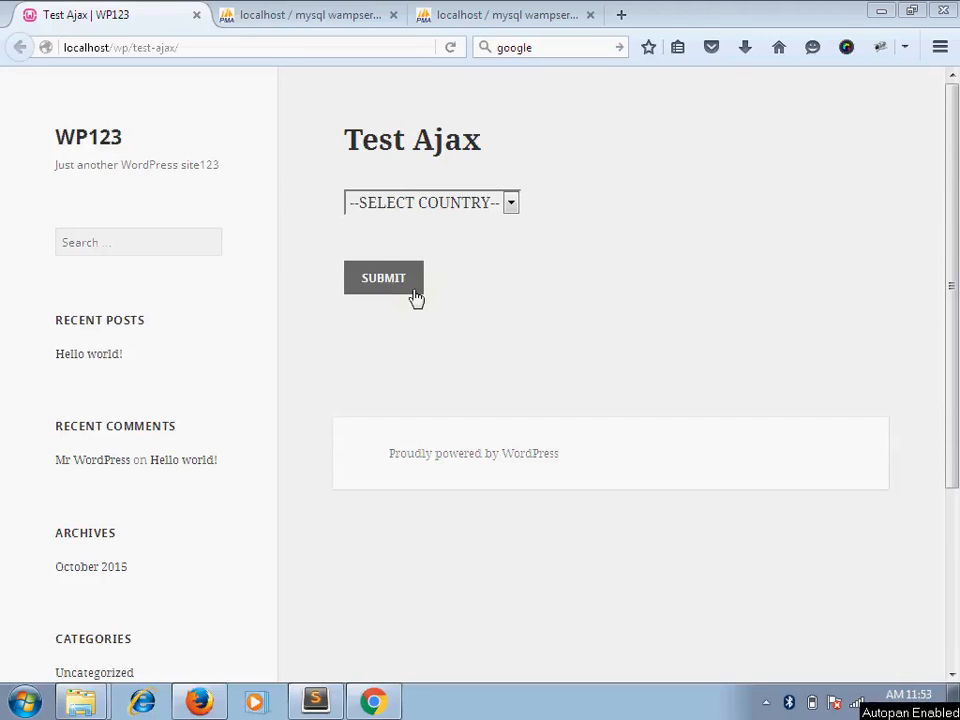
Peek at the Test Ajax page's country dropdown list without choosing a country
{"action": "left_click", "coordinate": [519, 325]}
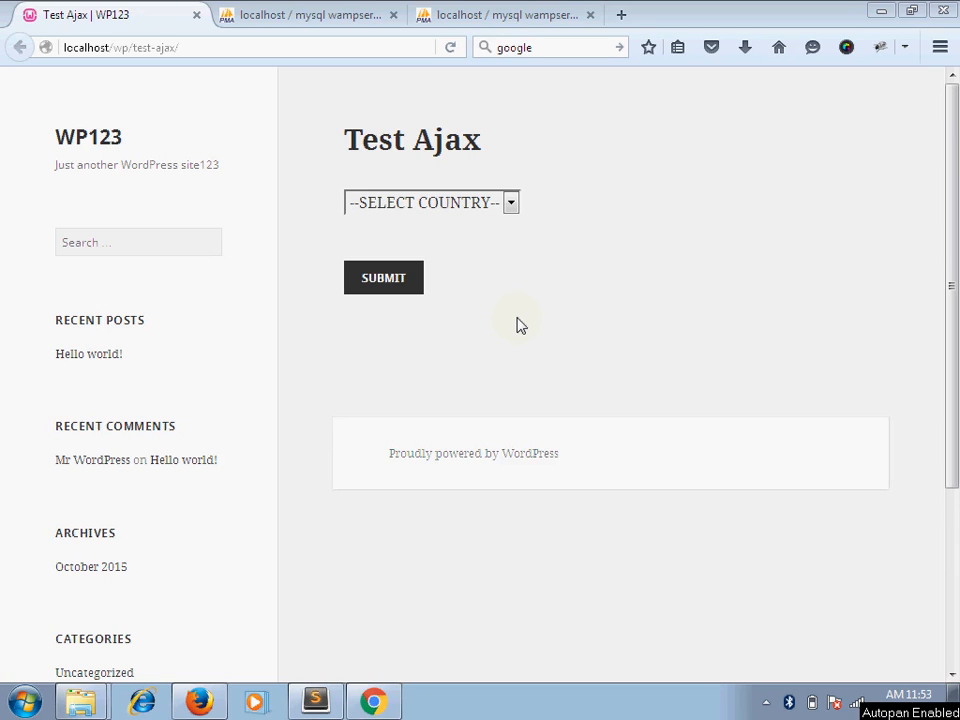
{"action": "left_click", "coordinate": [510, 203]}
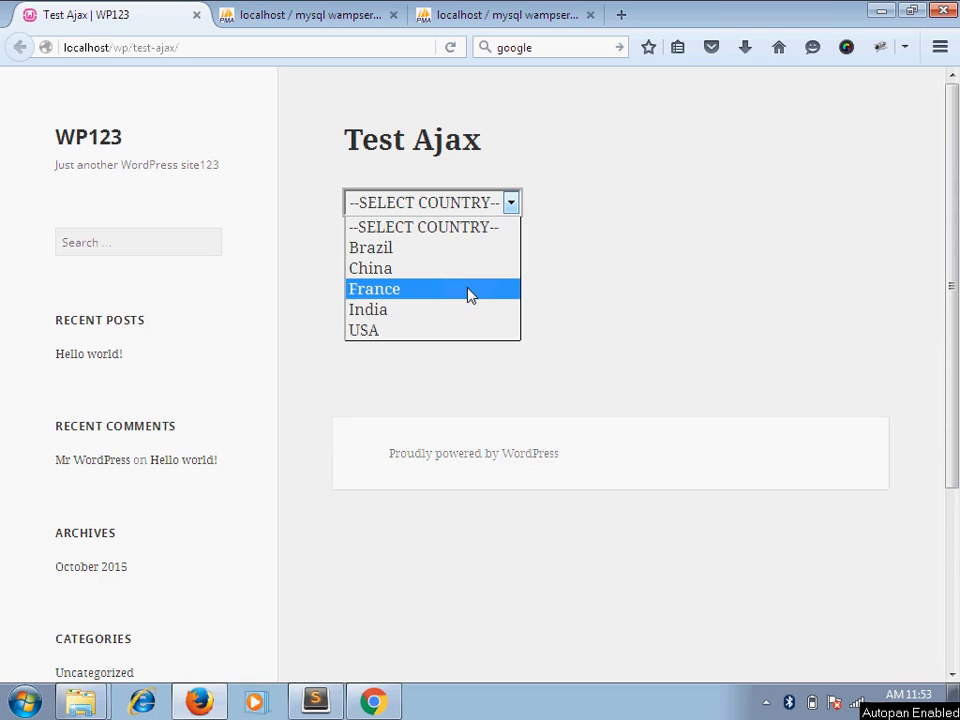
{"action": "left_click", "coordinate": [718, 171]}
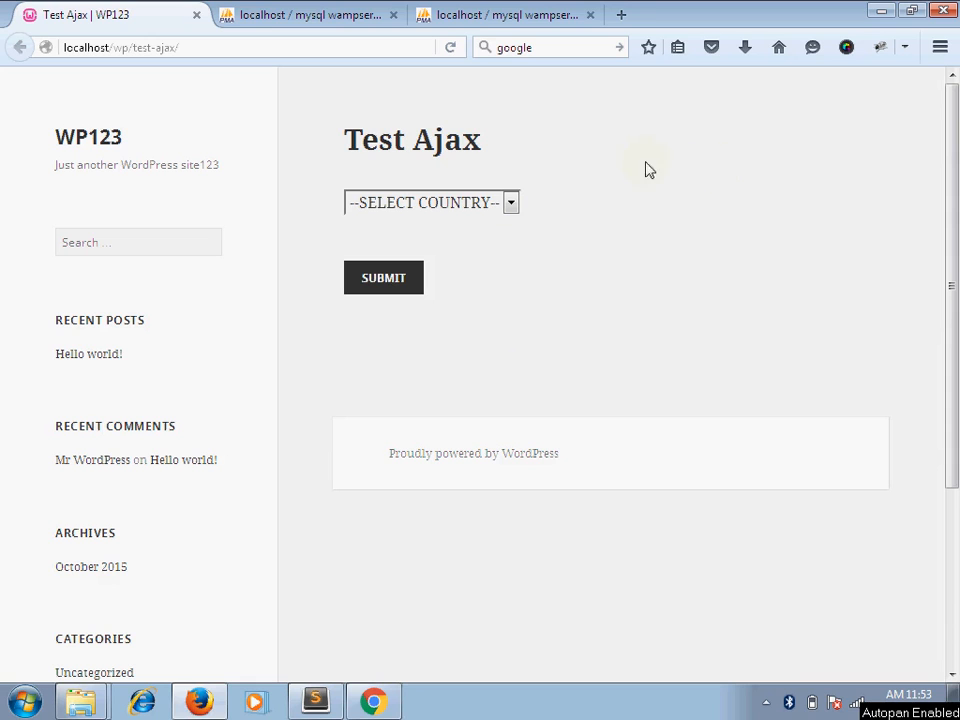
Review the countries and states tables in phpMyAdmin, then return to the Test Ajax page
{"action": "left_click", "coordinate": [316, 10]}
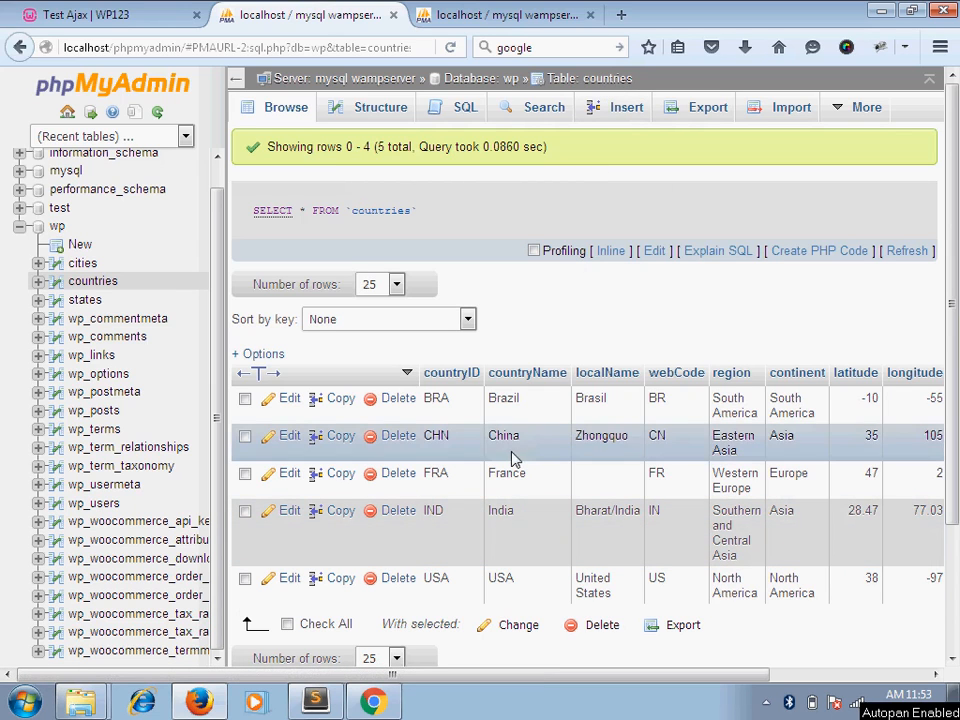
{"action": "left_click", "coordinate": [530, 12]}
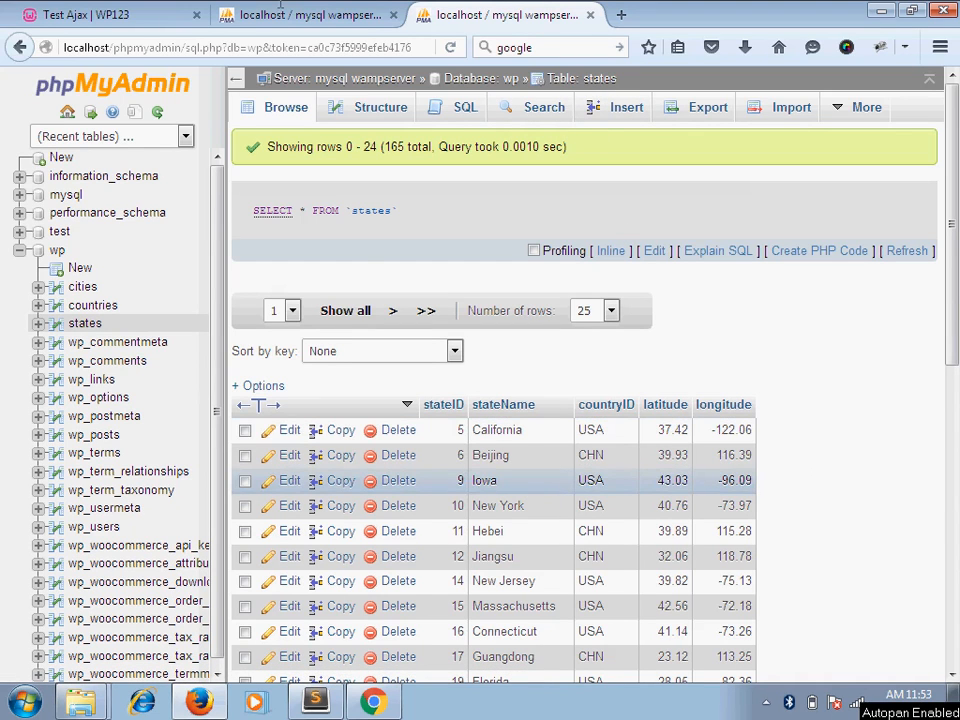
{"action": "key", "text": "ctrl+shift+Tab"}
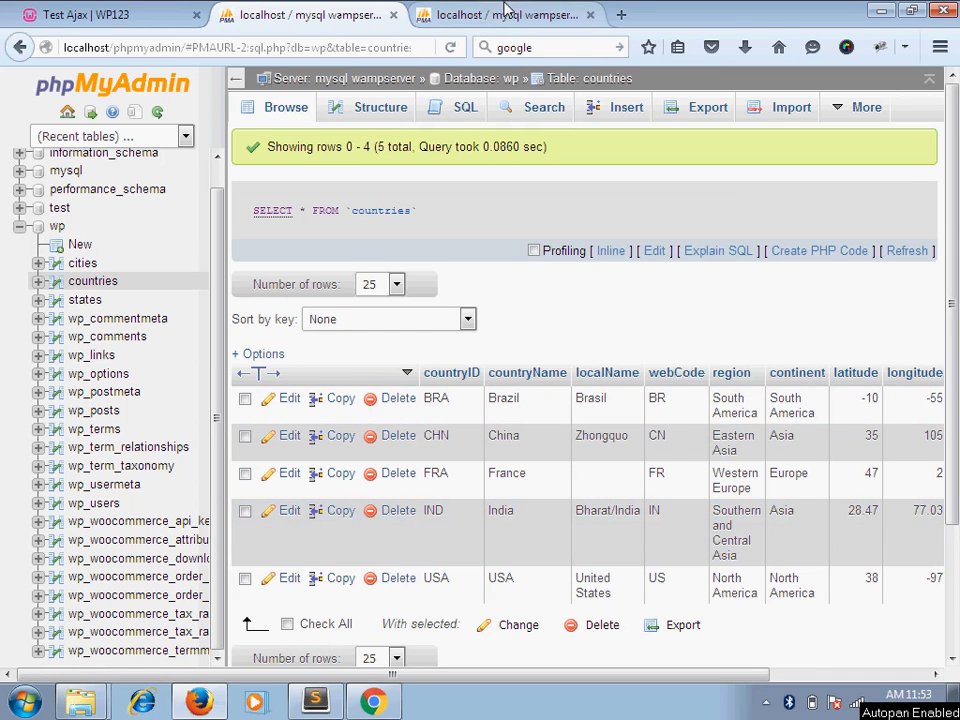
{"action": "key", "text": "ctrl+Tab"}
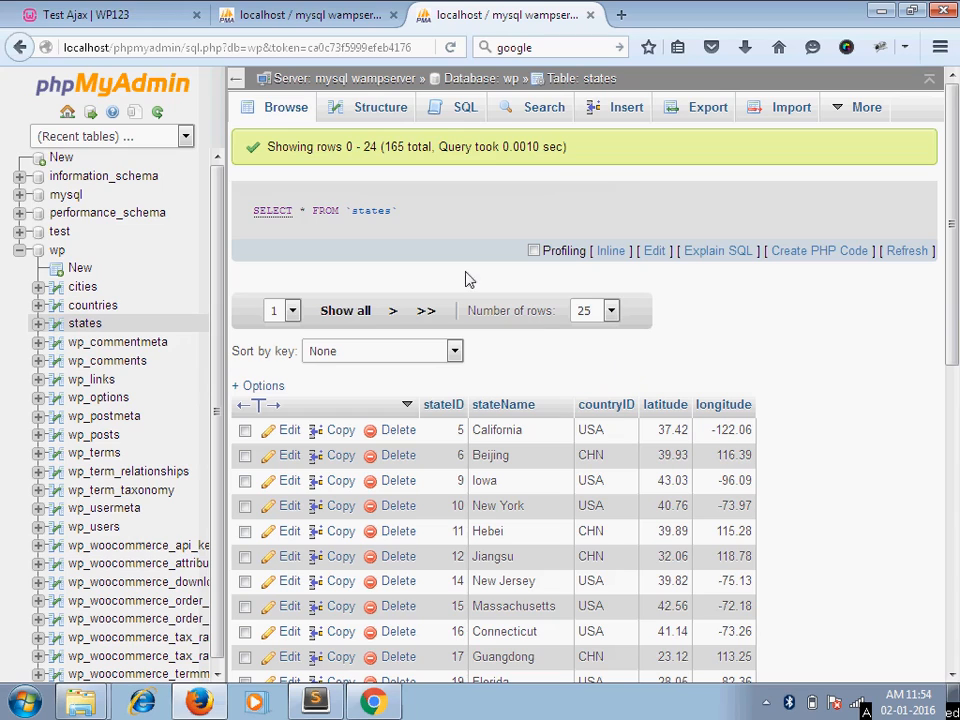
{"action": "left_click", "coordinate": [132, 9]}
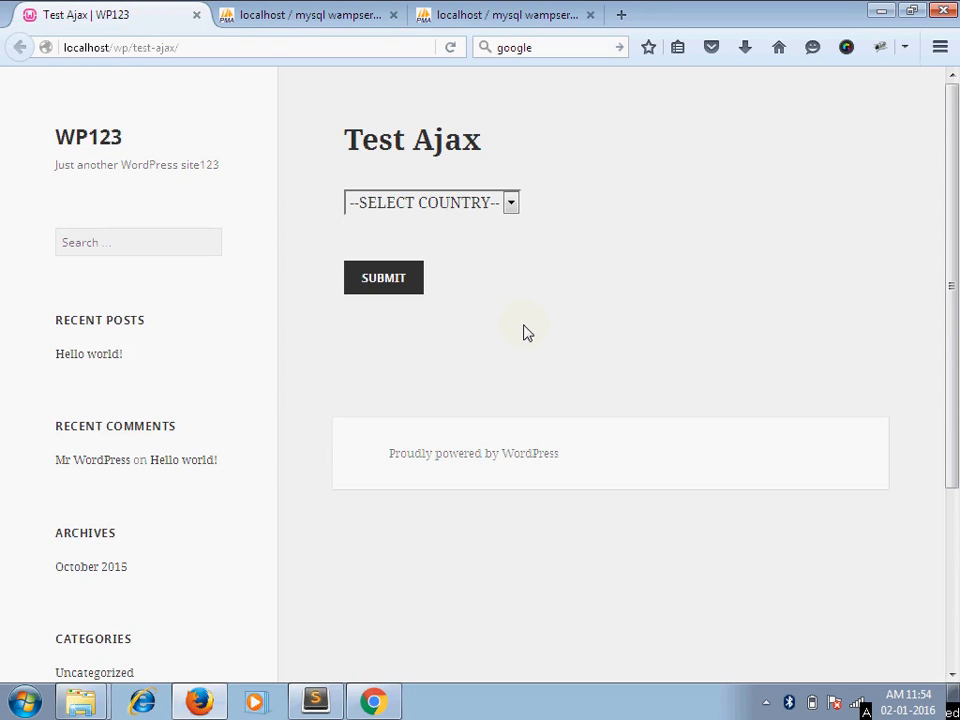
{"action": "key", "text": "alt+Tab"}
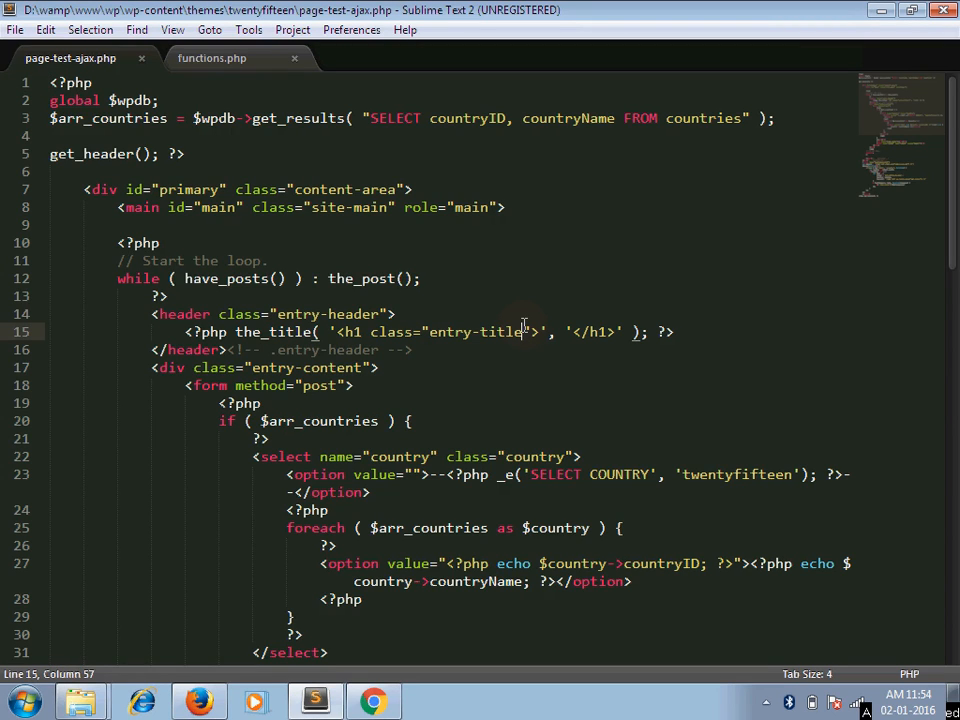
{"action": "key", "text": "ctrl+Home"}
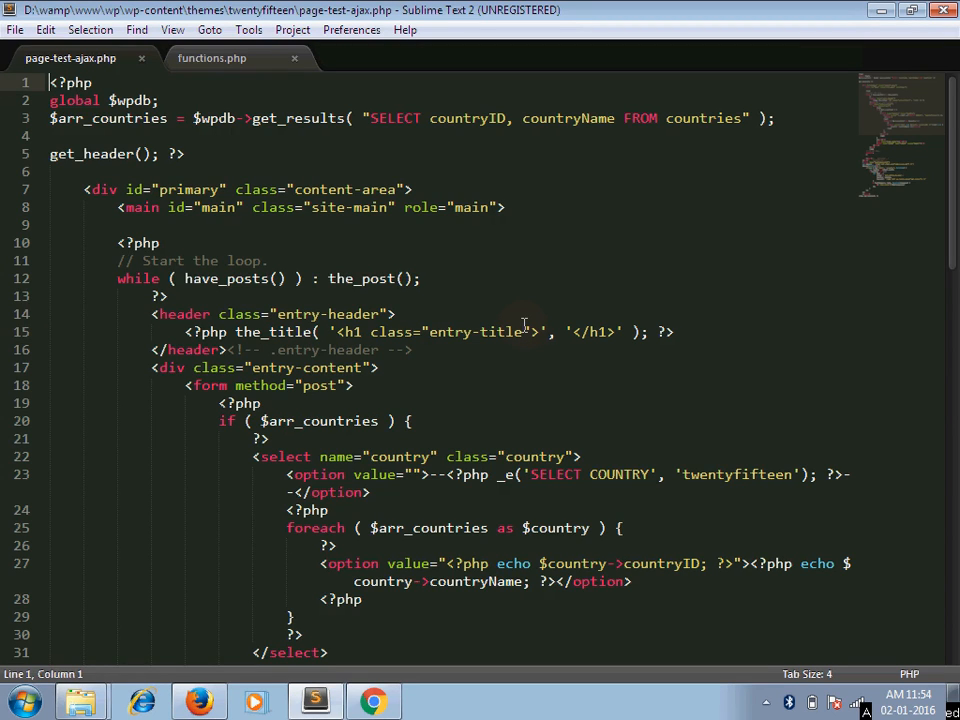
{"action": "left_click", "coordinate": [136, 100]}
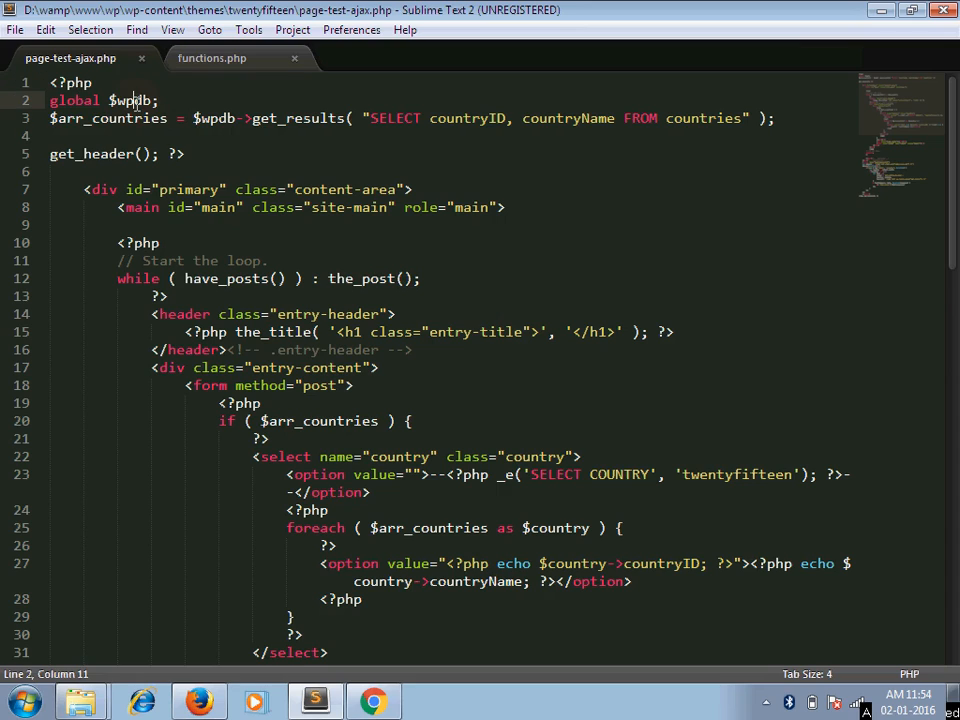
{"action": "triple_click", "coordinate": [136, 100]}
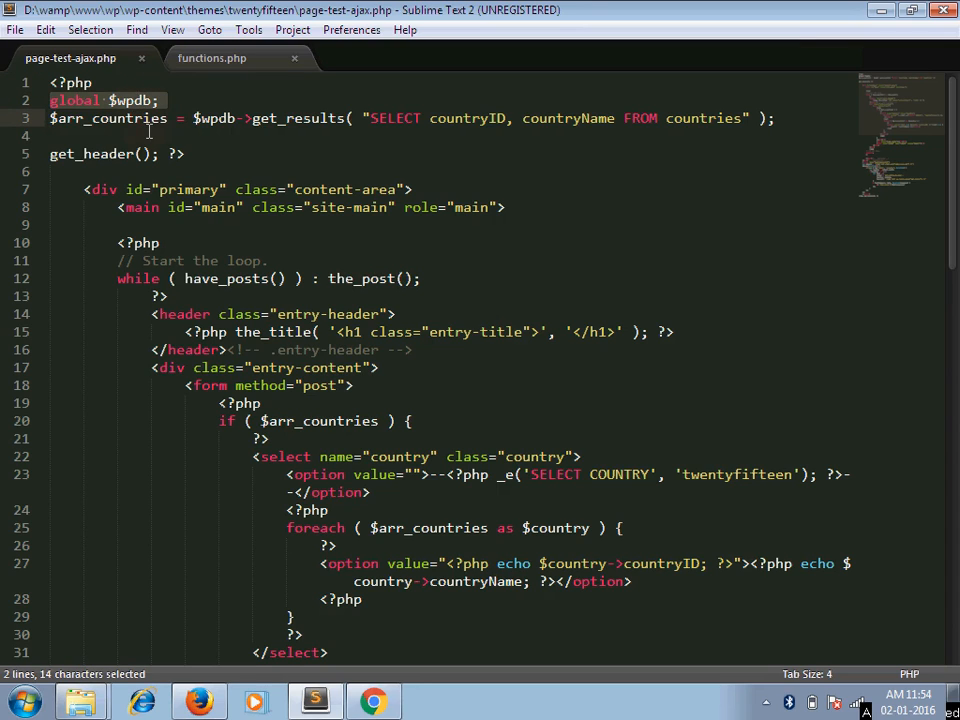
{"action": "left_click", "coordinate": [149, 133]}
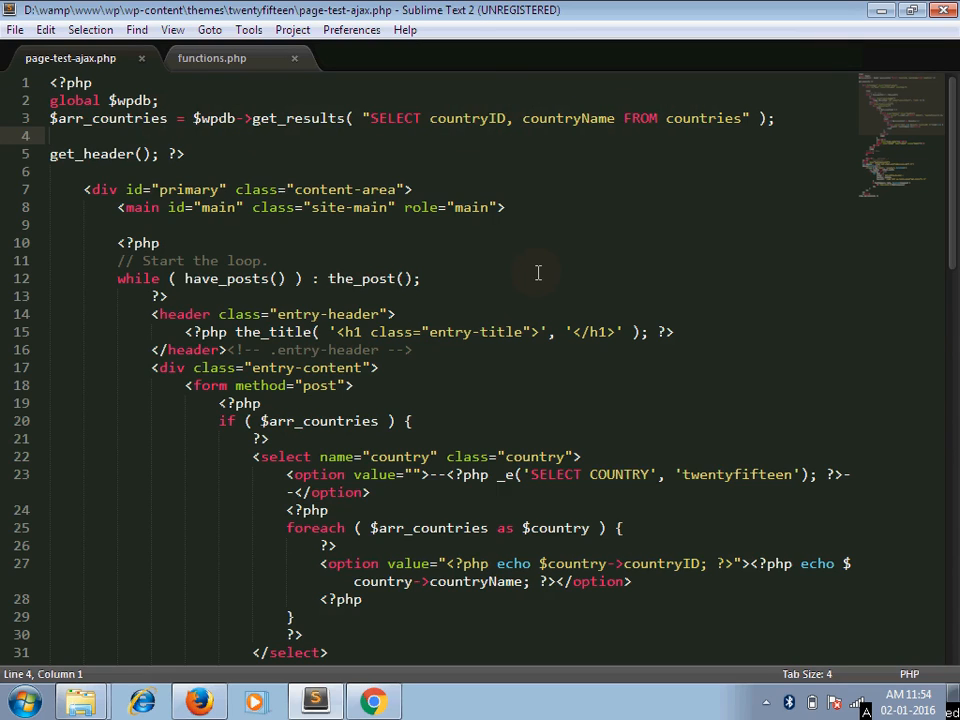
{"action": "double_click", "coordinate": [132, 118]}
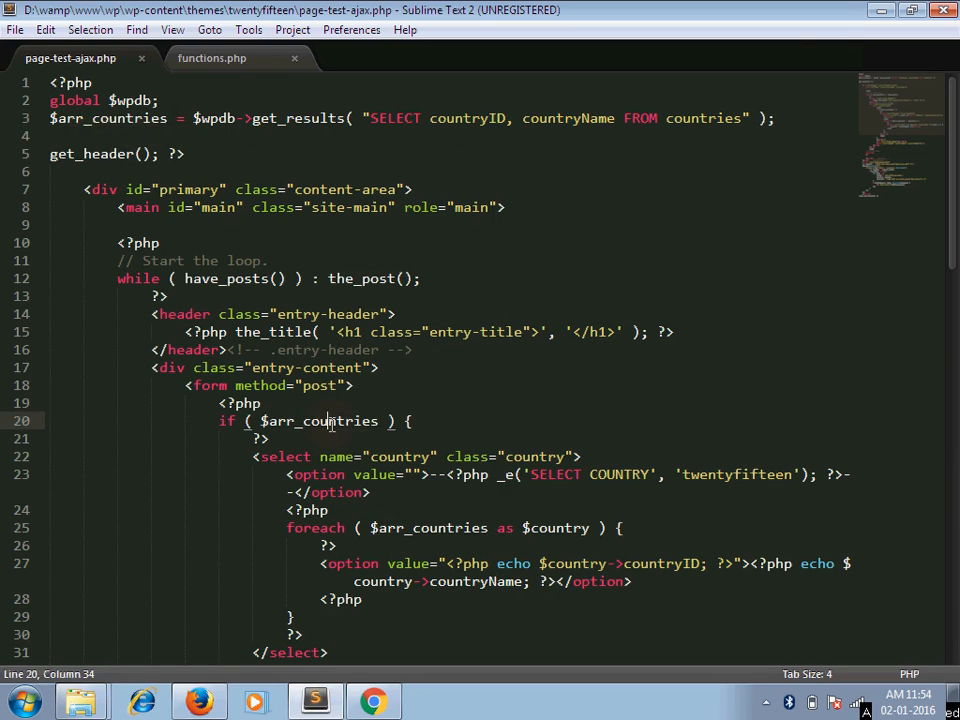
{"action": "double_click", "coordinate": [294, 421]}
{"action": "left_click", "coordinate": [349, 456]}
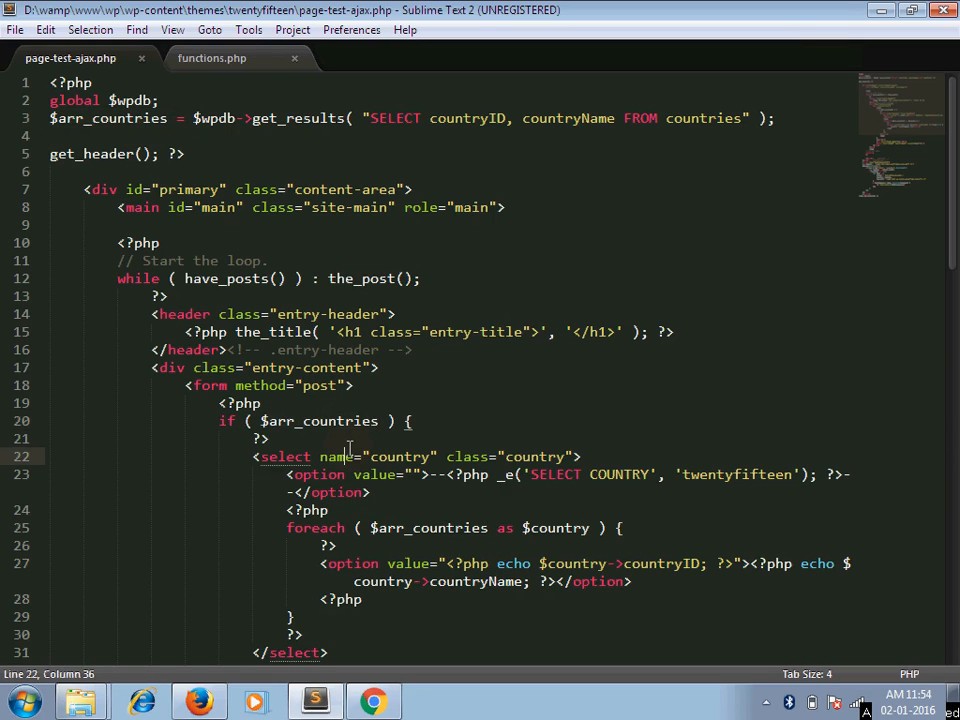
{"action": "key", "text": "Down"}
{"action": "key", "text": "Down"}
{"action": "key", "text": "Down"}
{"action": "key", "text": "Down"}
{"action": "key", "text": "Down"}
{"action": "key", "text": "Down"}
{"action": "key", "text": "Down"}
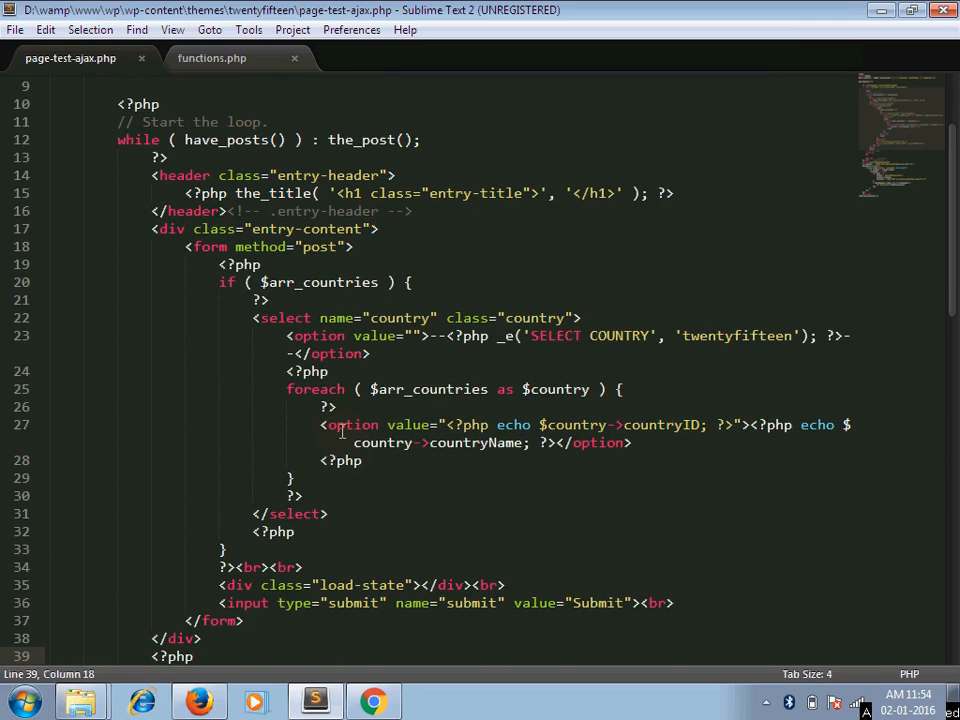
{"action": "left_click", "coordinate": [357, 299]}
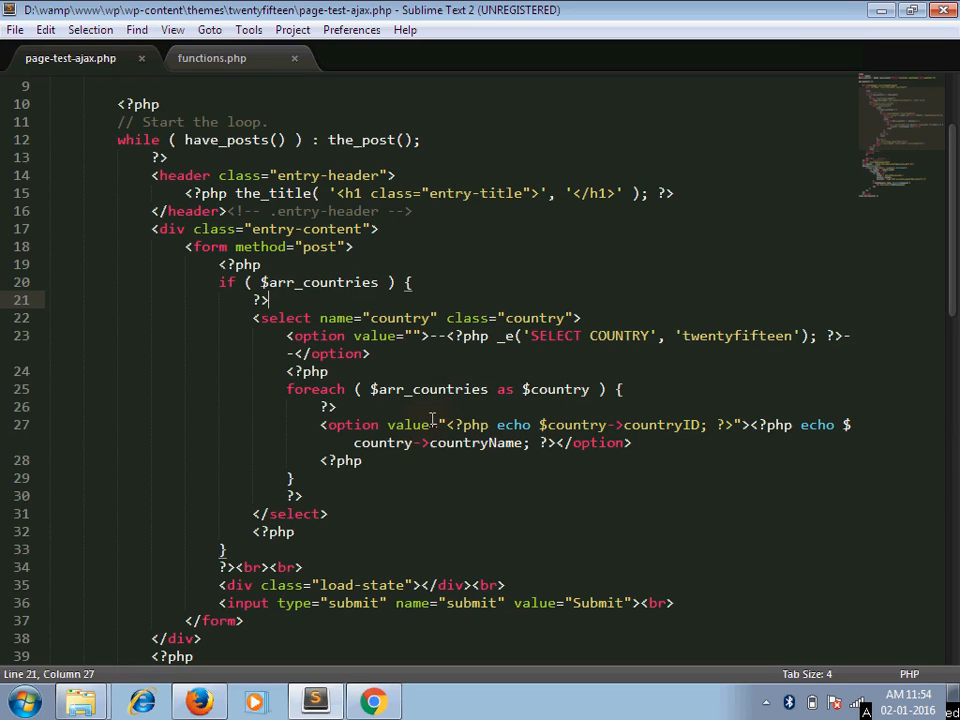
{"action": "double_click", "coordinate": [663, 427]}
{"action": "left_click", "coordinate": [681, 454]}
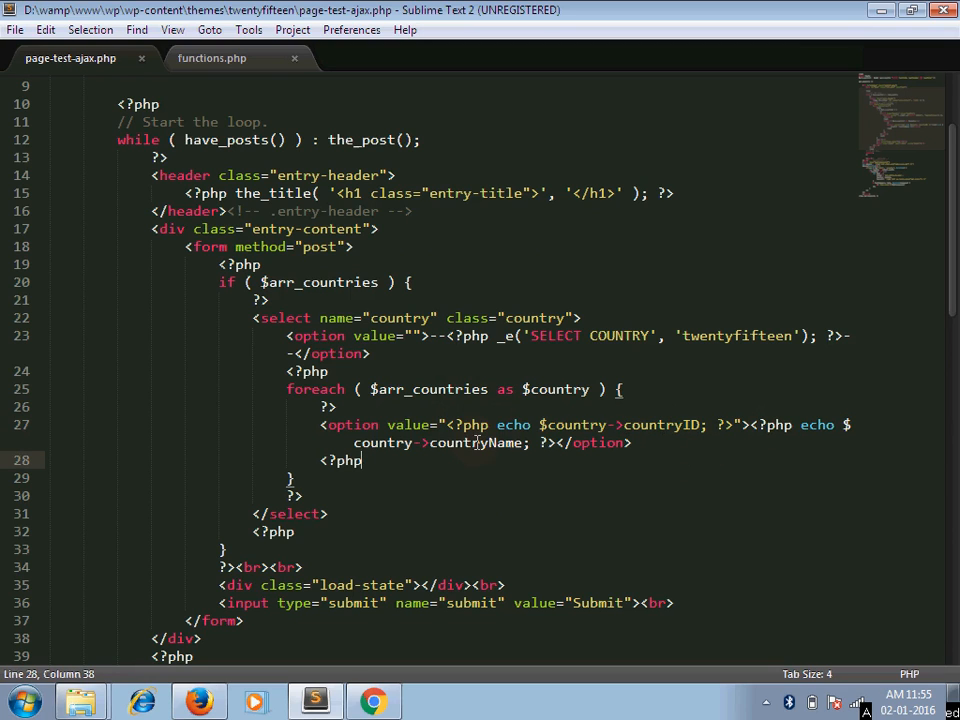
{"action": "key", "text": "alt+Tab"}
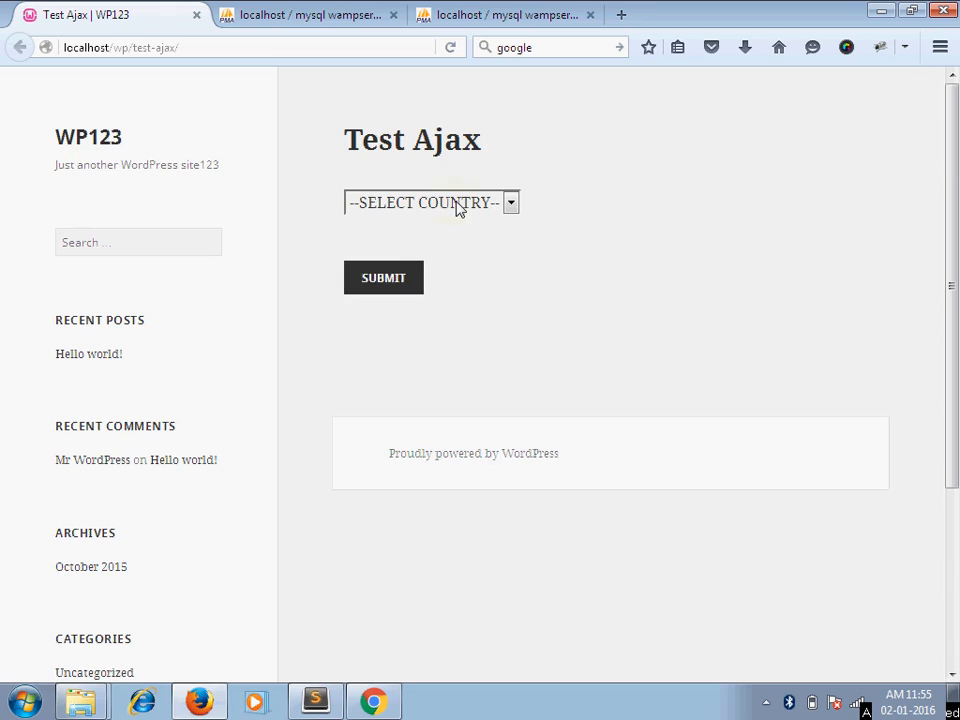
Inspect the country dropdown's HTML and expand the select element to see its options
{"action": "left_click", "coordinate": [458, 206]}
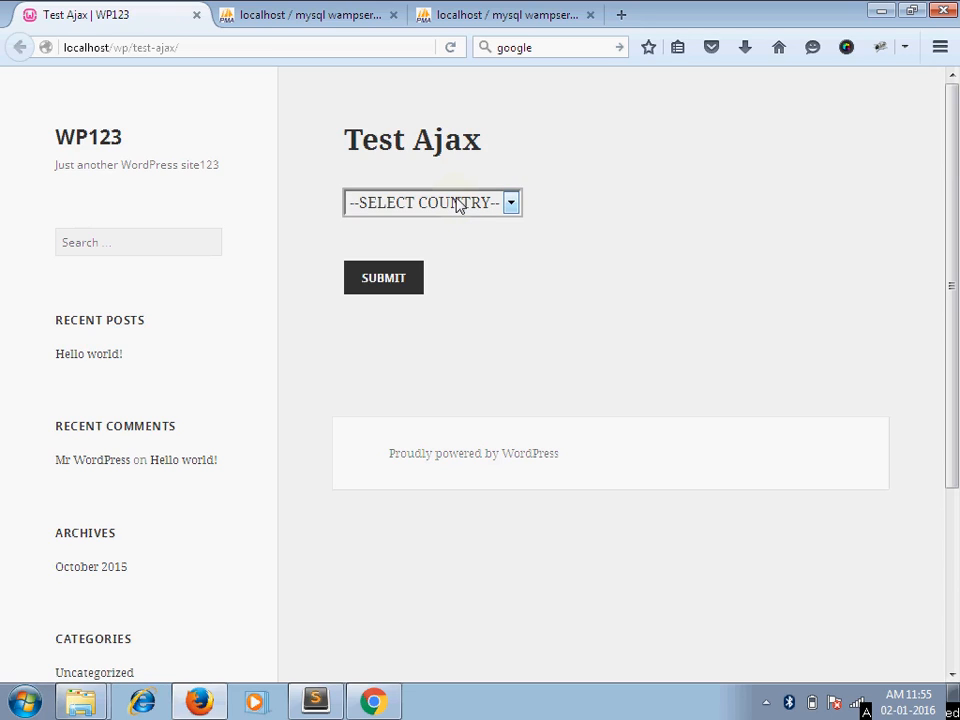
{"action": "right_click", "coordinate": [458, 204]}
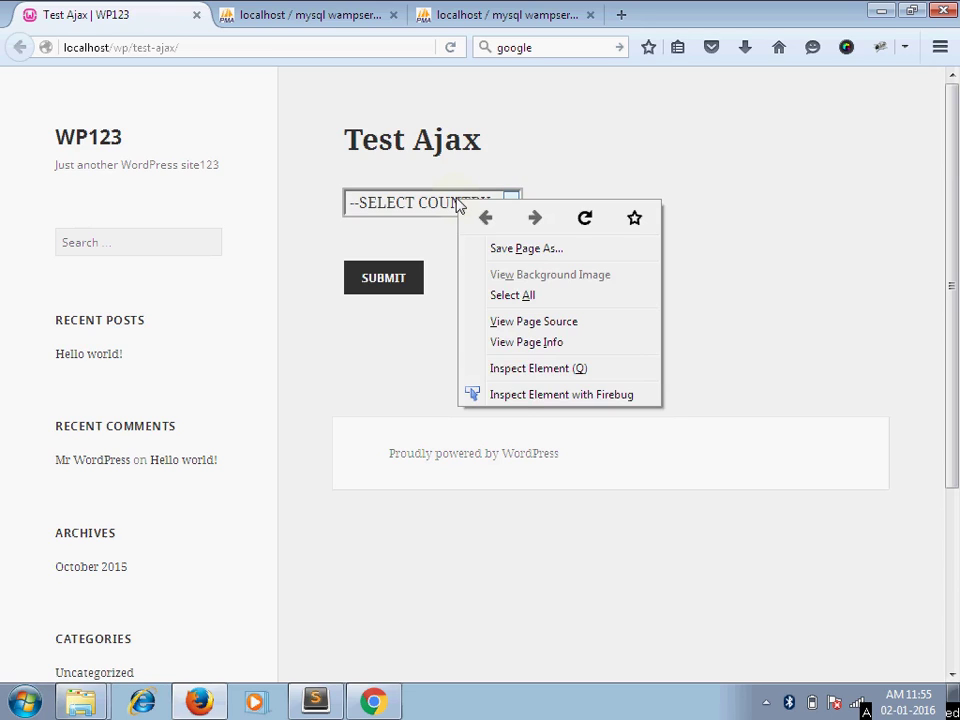
{"action": "left_click", "coordinate": [522, 396]}
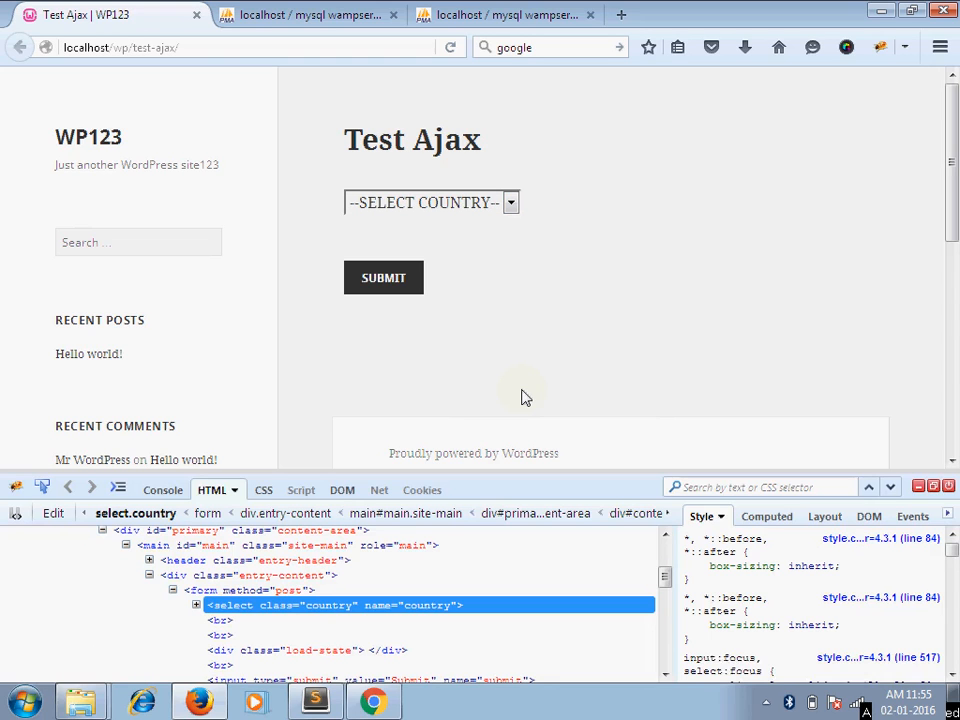
{"action": "left_click", "coordinate": [196, 605]}
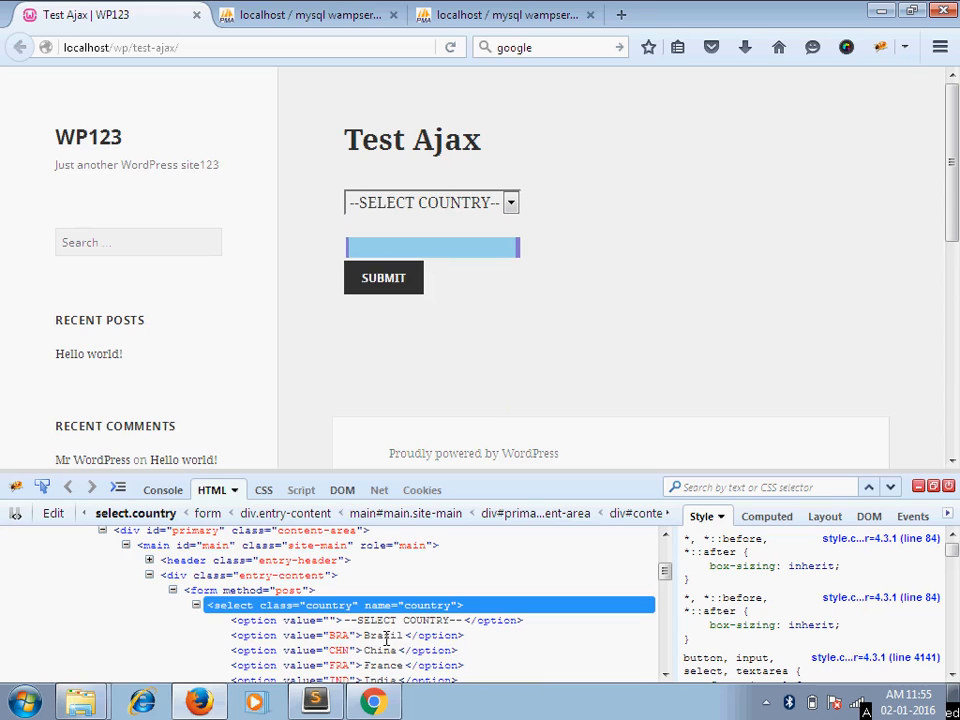
Leave the country list unchosen and switch back to the page-test-ajax.php source in Sublime Text
{"action": "left_click", "coordinate": [462, 215]}
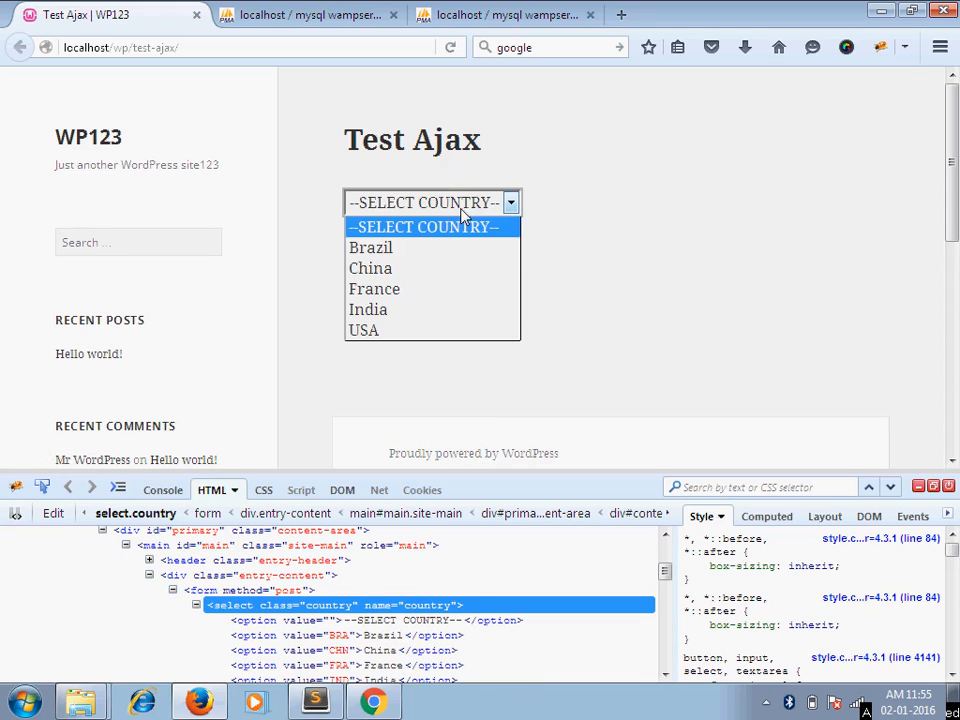
{"action": "left_click", "coordinate": [558, 315]}
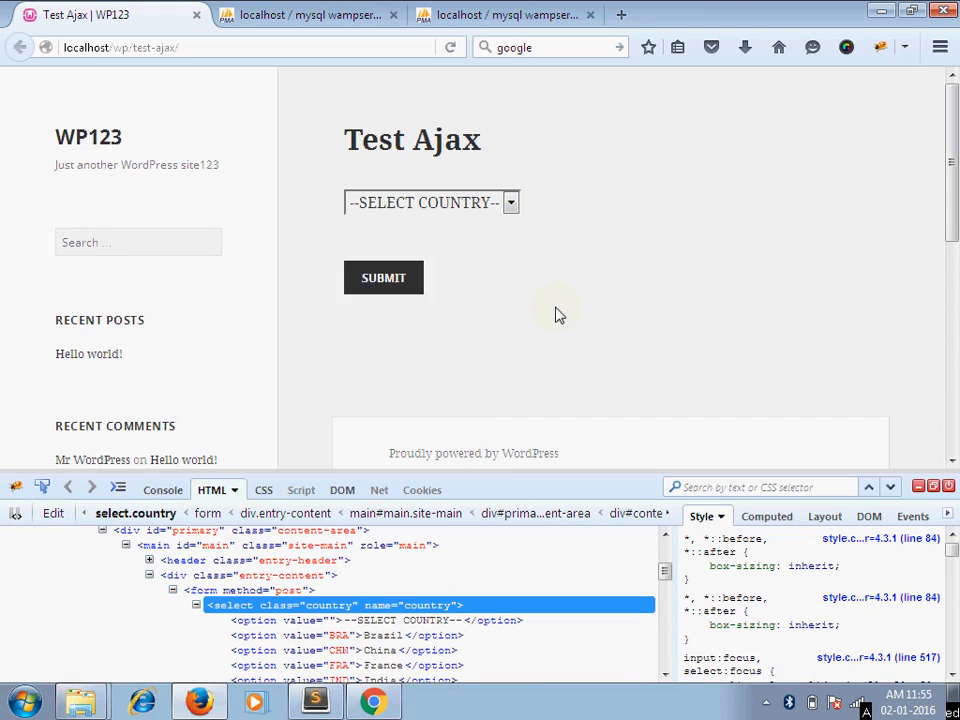
{"action": "key", "text": "alt+Tab"}
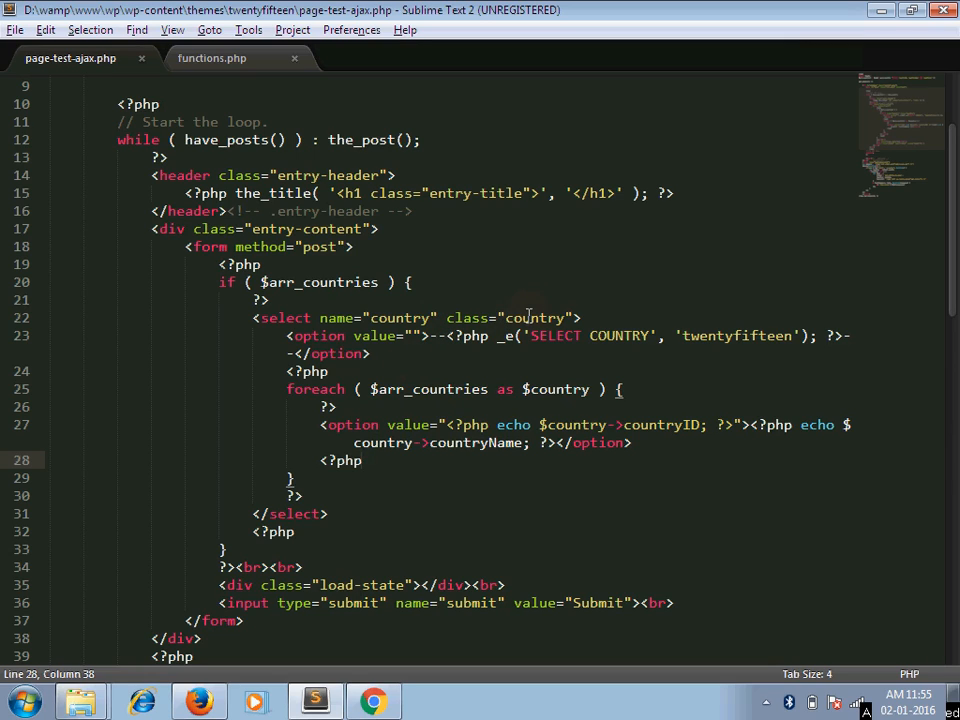
{"action": "left_click", "coordinate": [389, 514]}
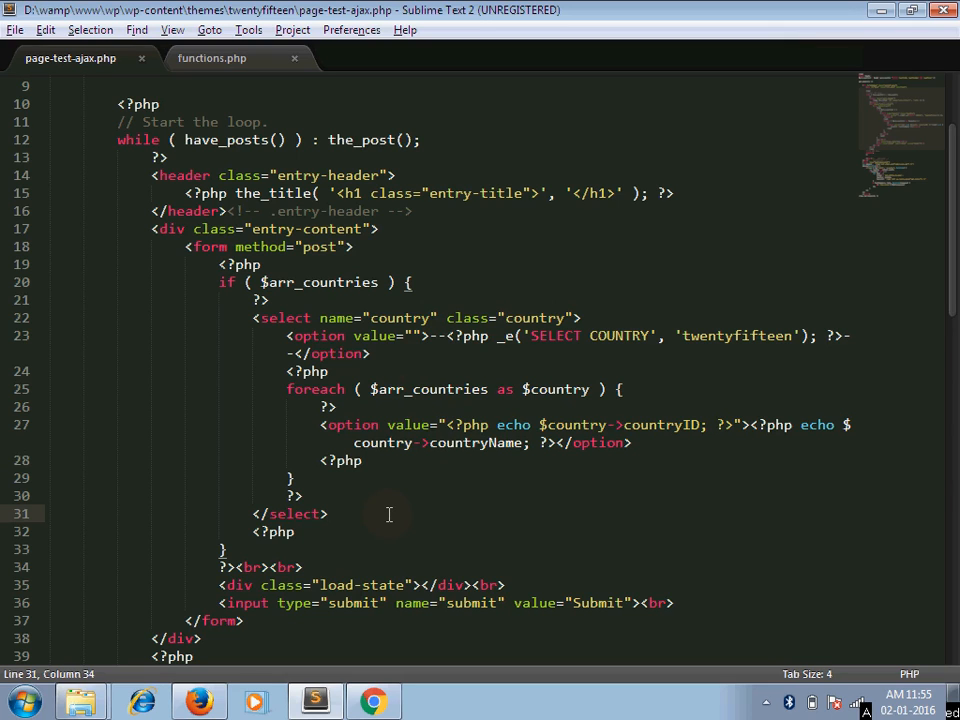
{"action": "key", "text": "Down"}
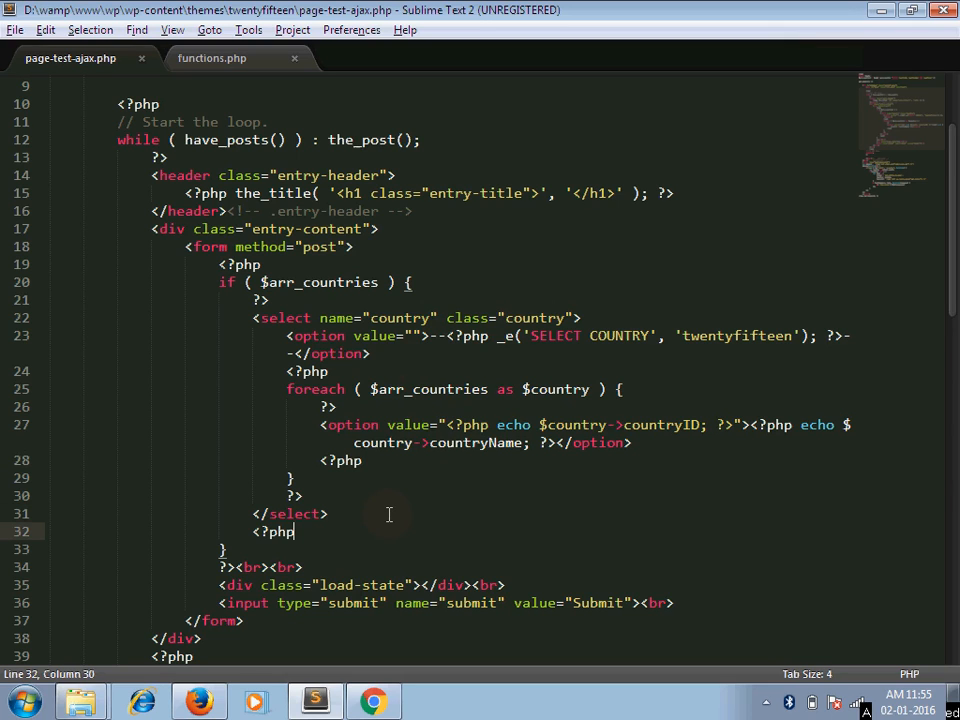
{"action": "key", "text": "Down"}
{"action": "key", "text": "Down"}
{"action": "key", "text": "Down"}
{"action": "key", "text": "Down"}
{"action": "key", "text": "Down"}
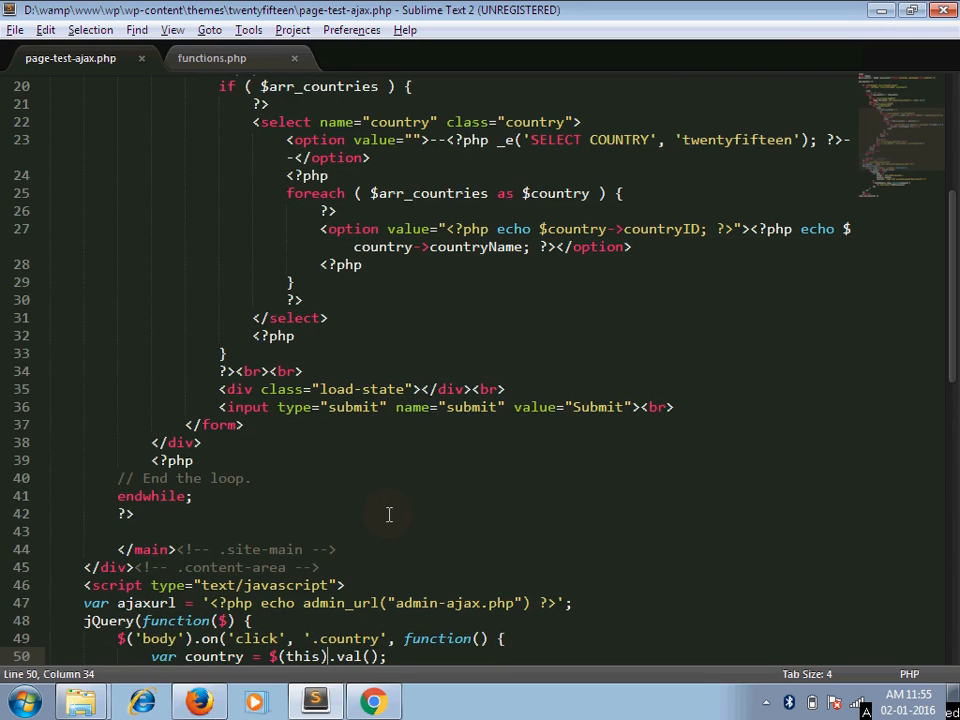
{"action": "key", "text": "Down"}
{"action": "key", "text": "Down"}
{"action": "key", "text": "Down"}
{"action": "key", "text": "Down"}
{"action": "key", "text": "Down"}
{"action": "key", "text": "Down"}
{"action": "key", "text": "Down"}
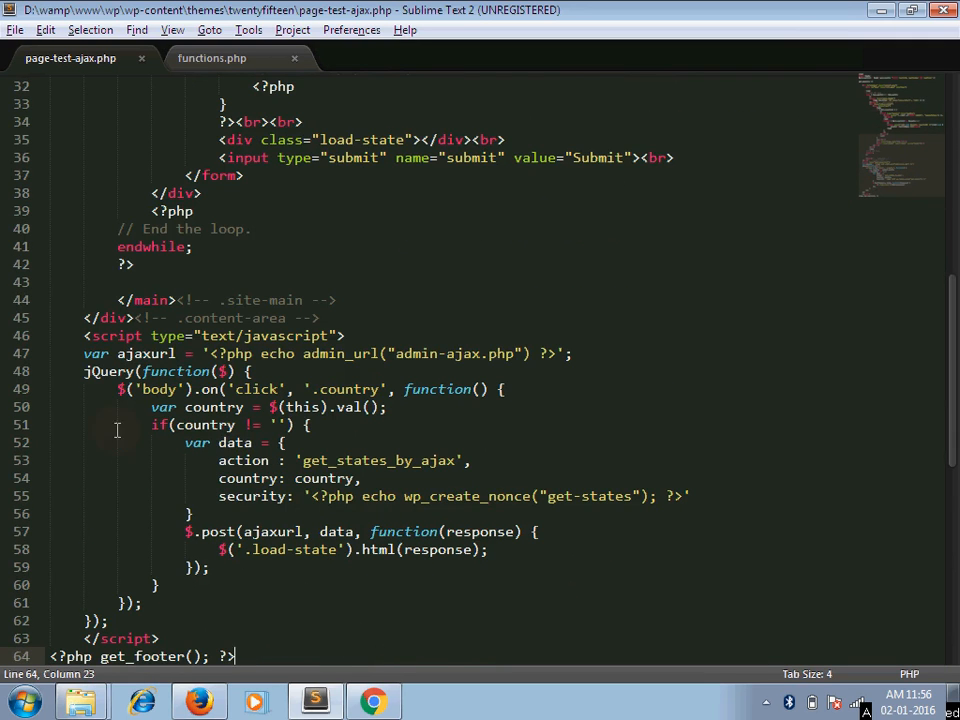
{"action": "left_click", "coordinate": [367, 333]}
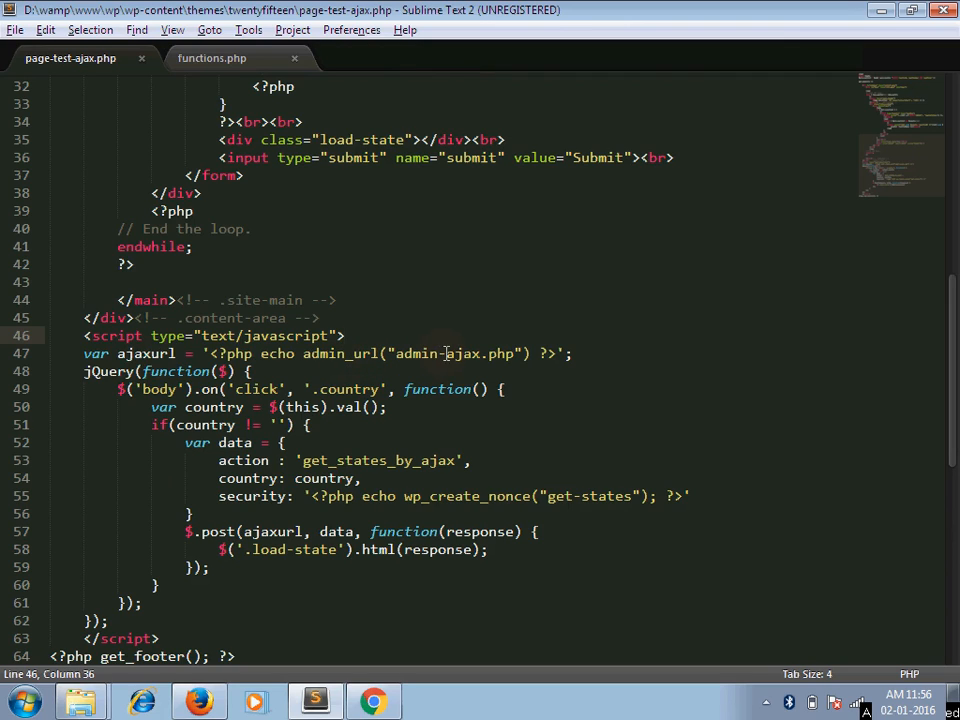
{"action": "left_click", "coordinate": [477, 376]}
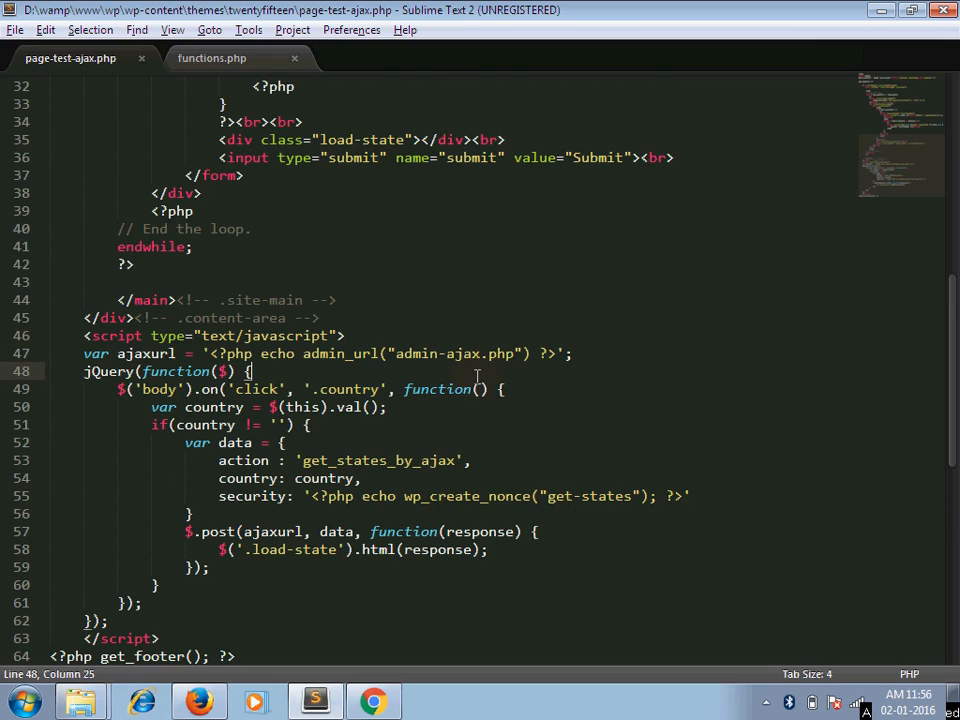
{"action": "left_click", "coordinate": [151, 353]}
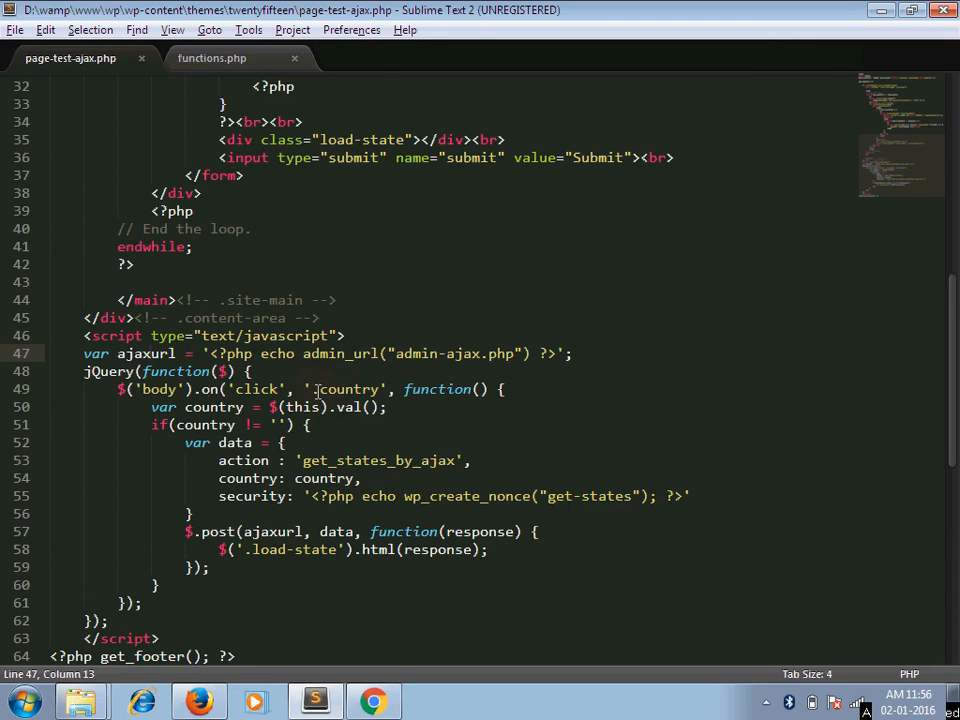
{"action": "double_click", "coordinate": [340, 389]}
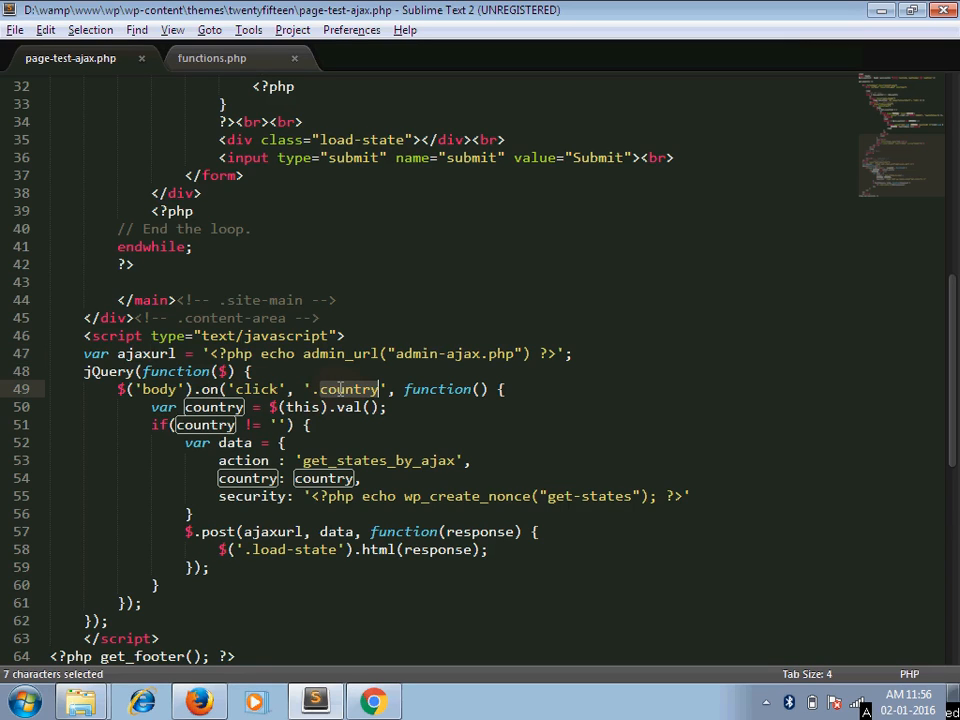
{"action": "left_click", "coordinate": [507, 389]}
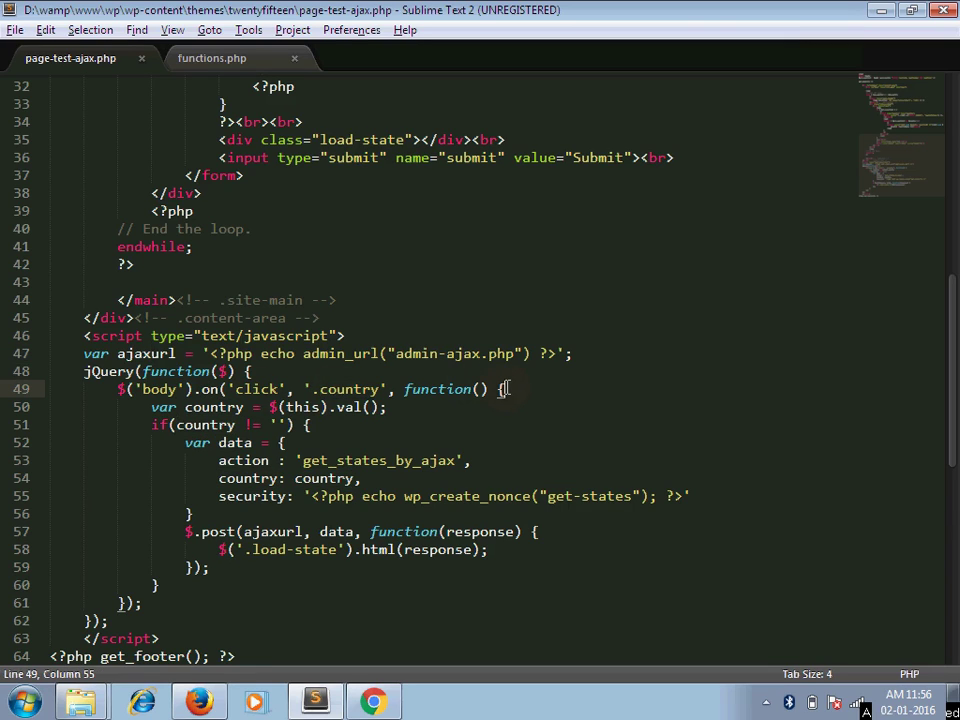
{"action": "left_click", "coordinate": [228, 408]}
{"action": "double_click", "coordinate": [303, 407]}
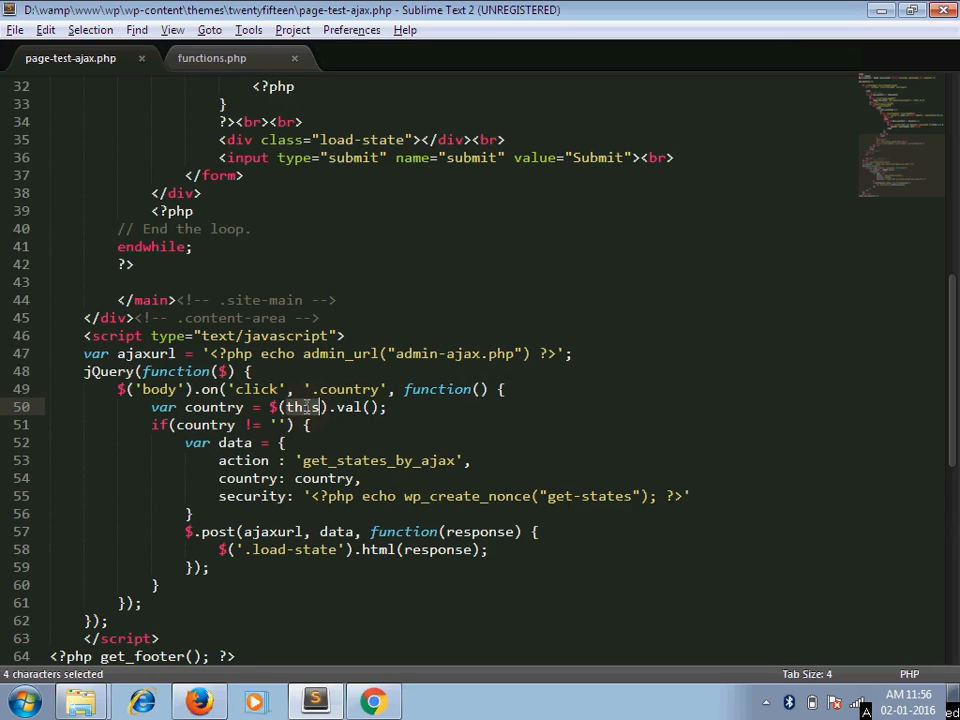
{"action": "left_click", "coordinate": [398, 412]}
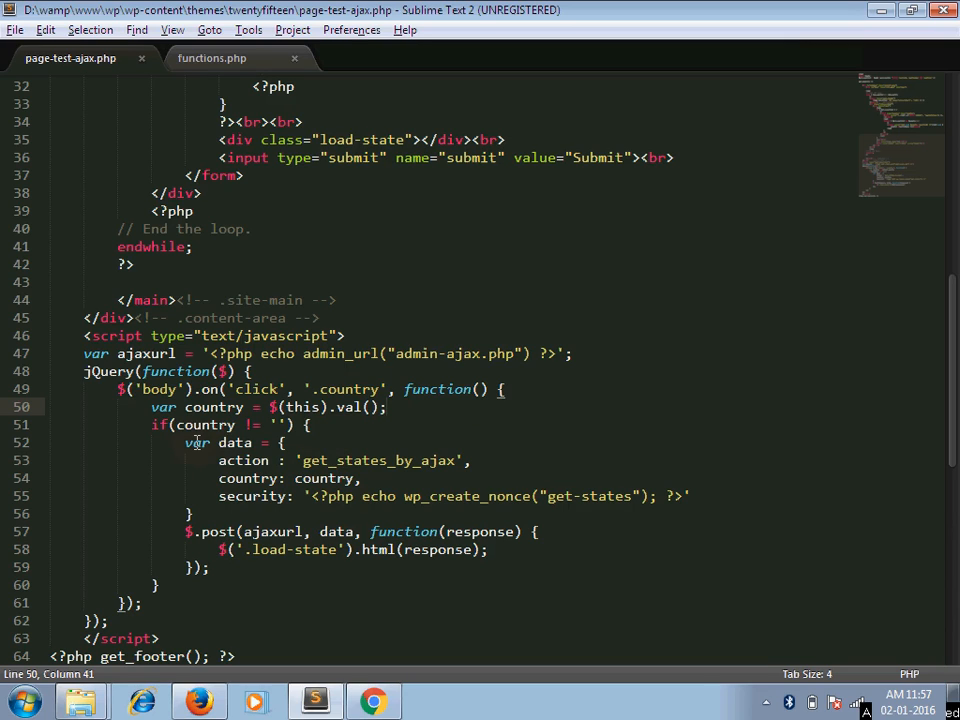
{"action": "double_click", "coordinate": [236, 443]}
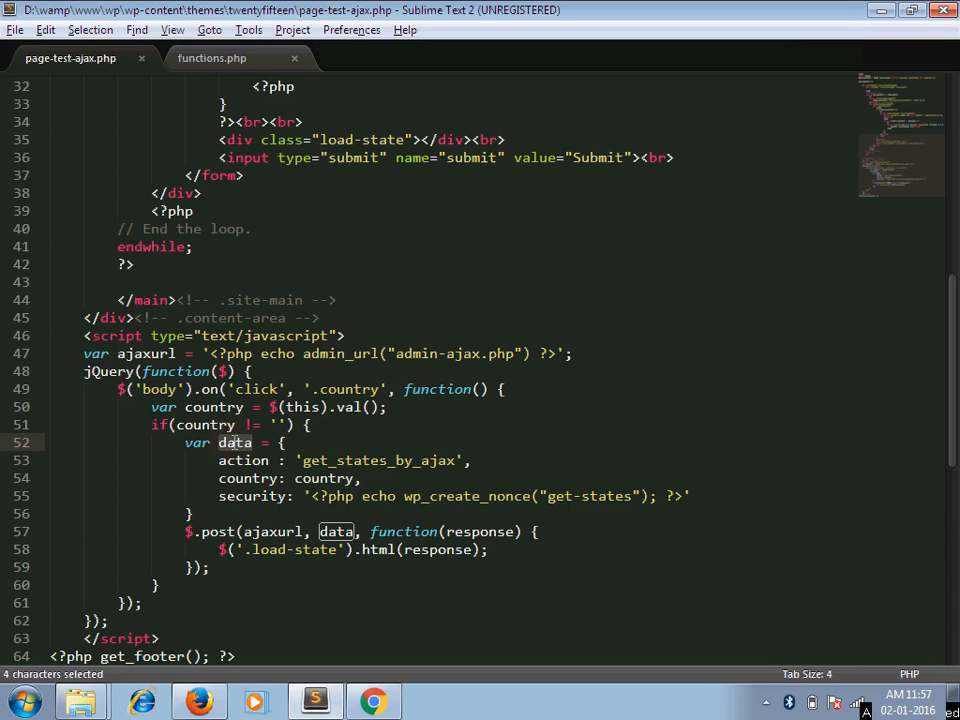
{"action": "double_click", "coordinate": [250, 461]}
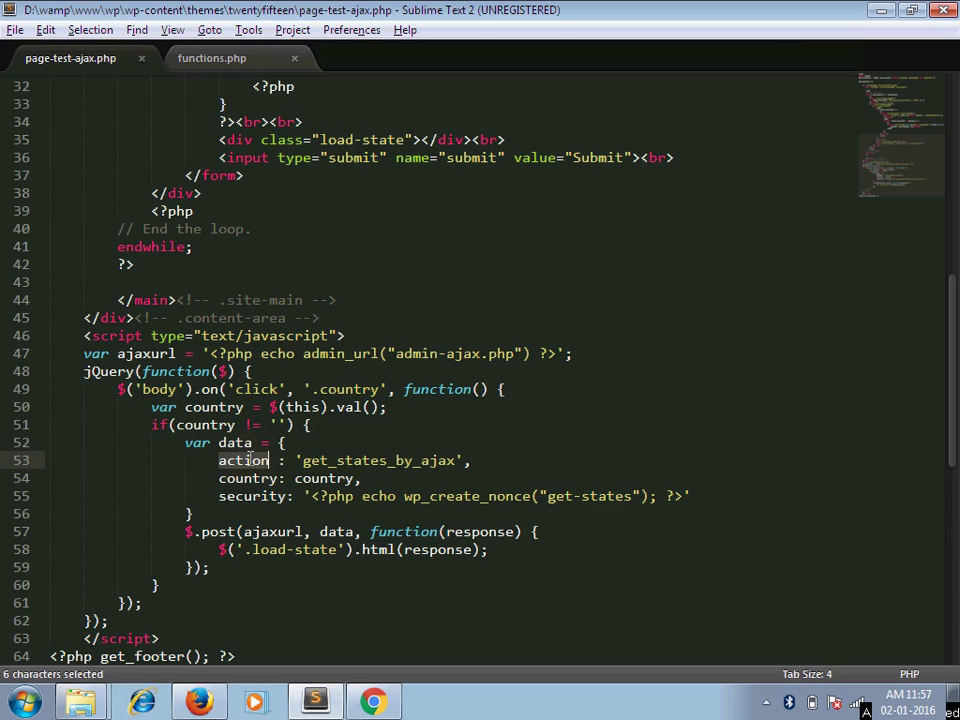
{"action": "left_click", "coordinate": [336, 461]}
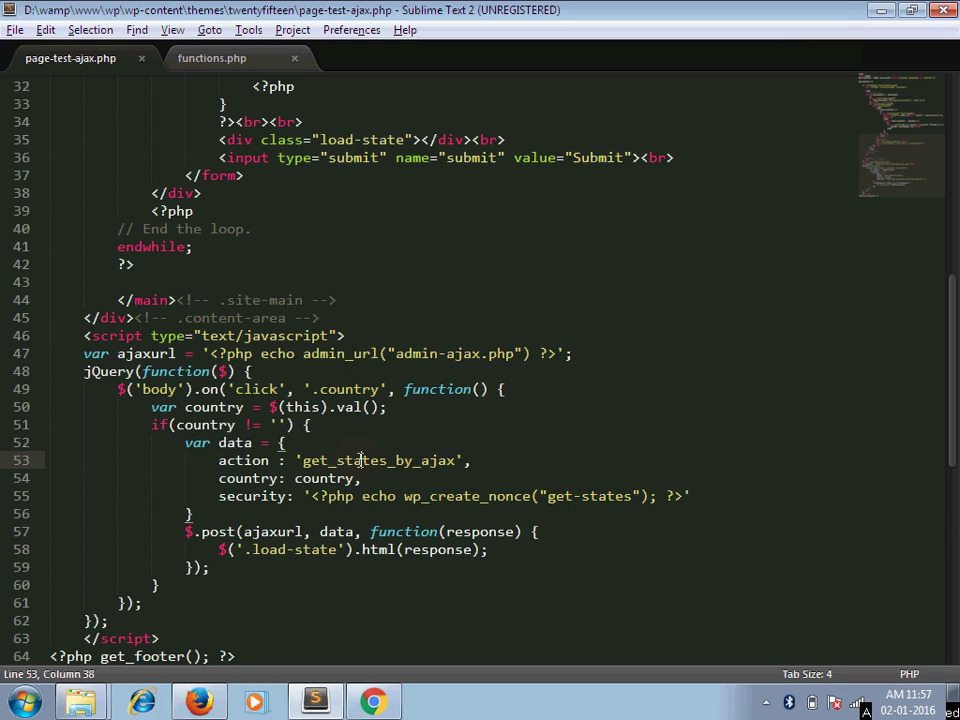
{"action": "double_click", "coordinate": [358, 461]}
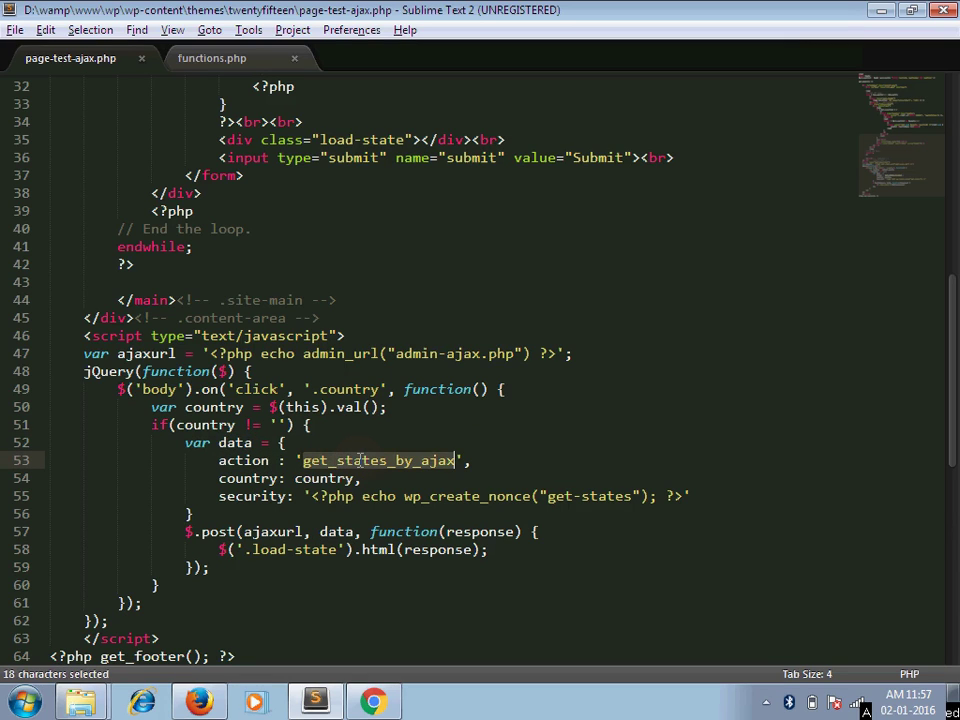
{"action": "left_click", "coordinate": [253, 478]}
{"action": "double_click", "coordinate": [253, 478]}
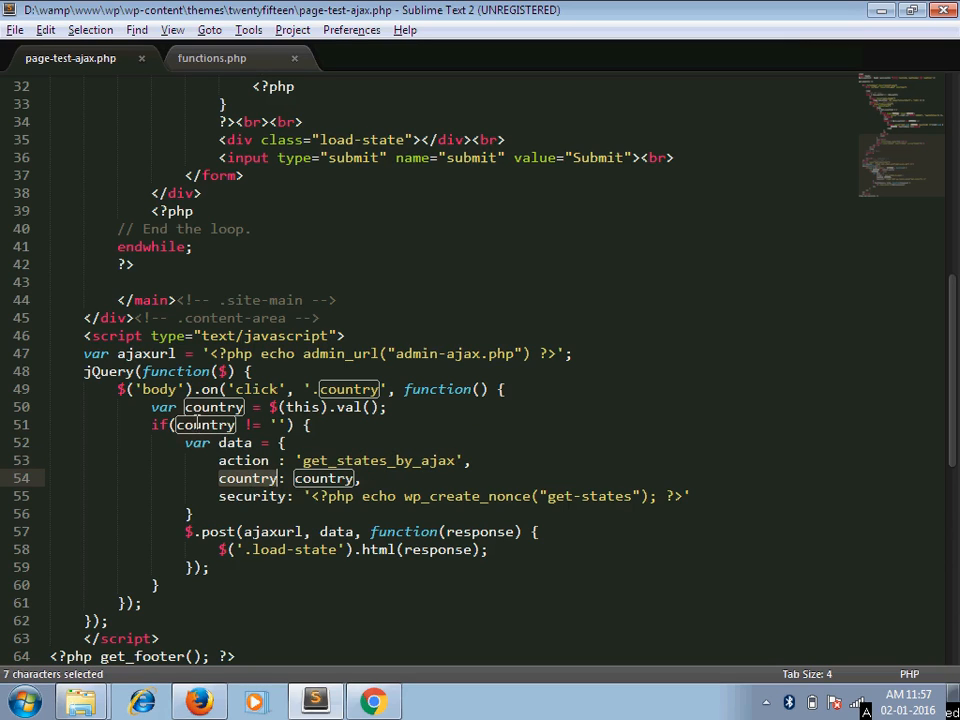
{"action": "double_click", "coordinate": [259, 503]}
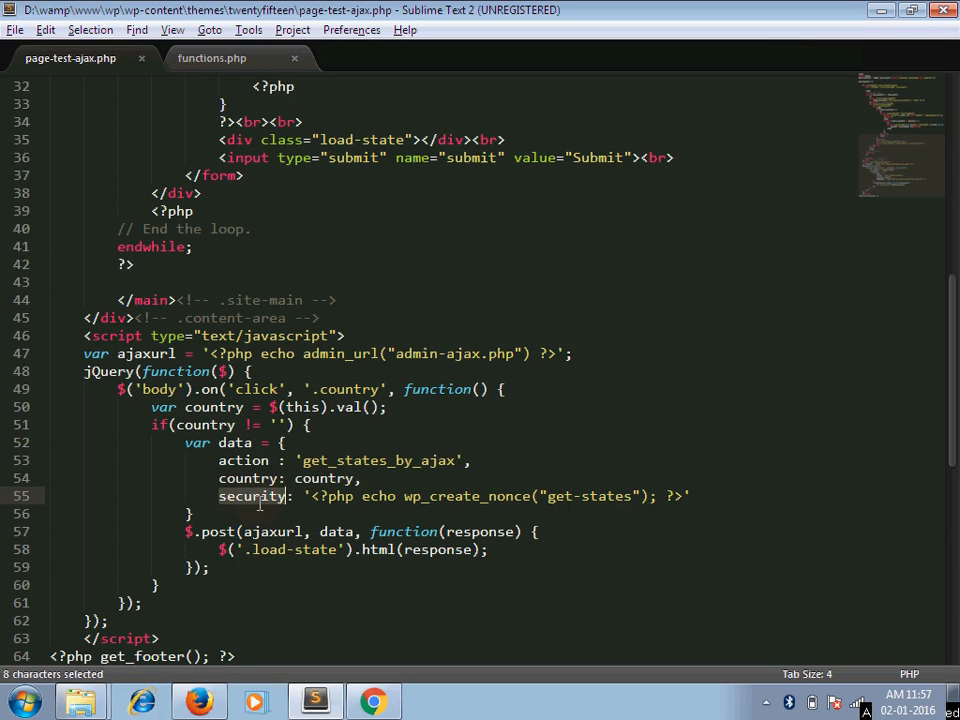
{"action": "left_click", "coordinate": [438, 497]}
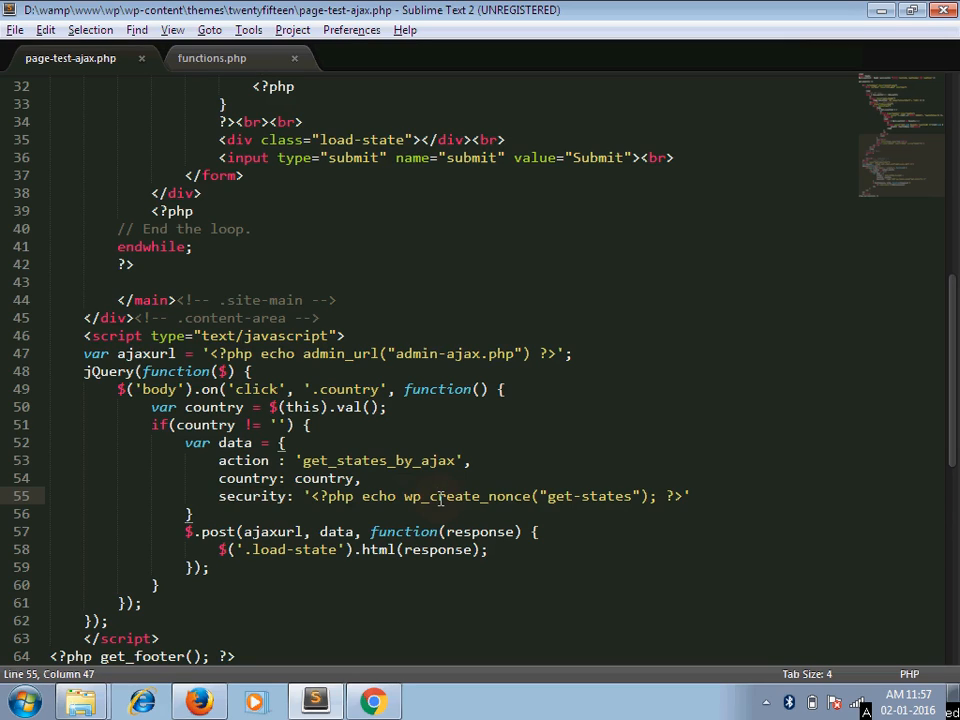
{"action": "key", "text": "Right"}
{"action": "key", "text": "Right"}
{"action": "double_click", "coordinate": [215, 529]}
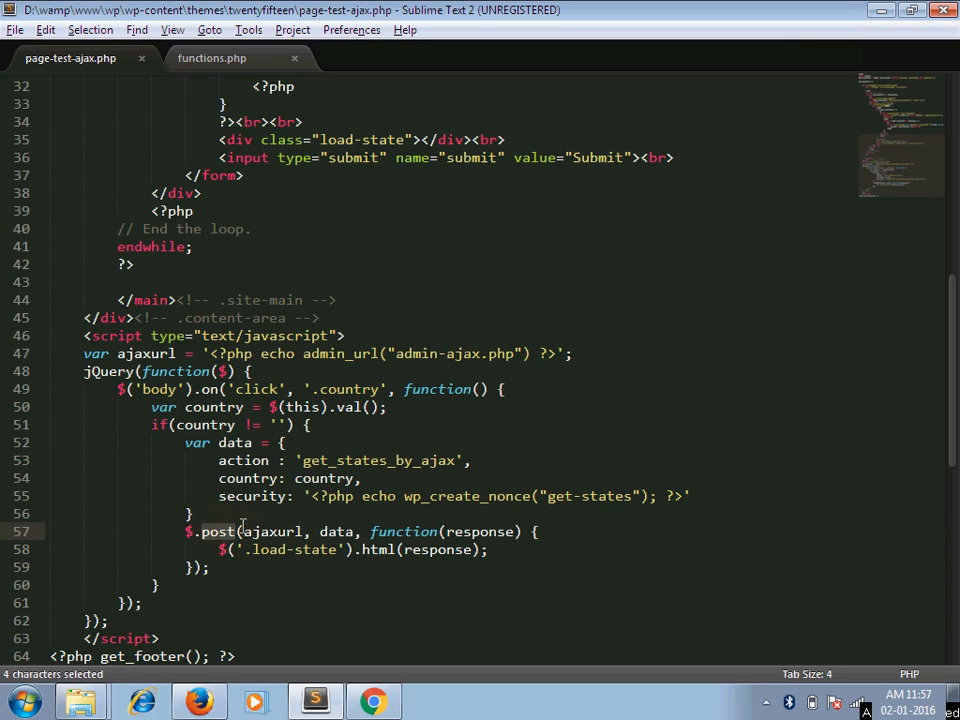
{"action": "left_click", "coordinate": [253, 530]}
{"action": "double_click", "coordinate": [265, 532]}
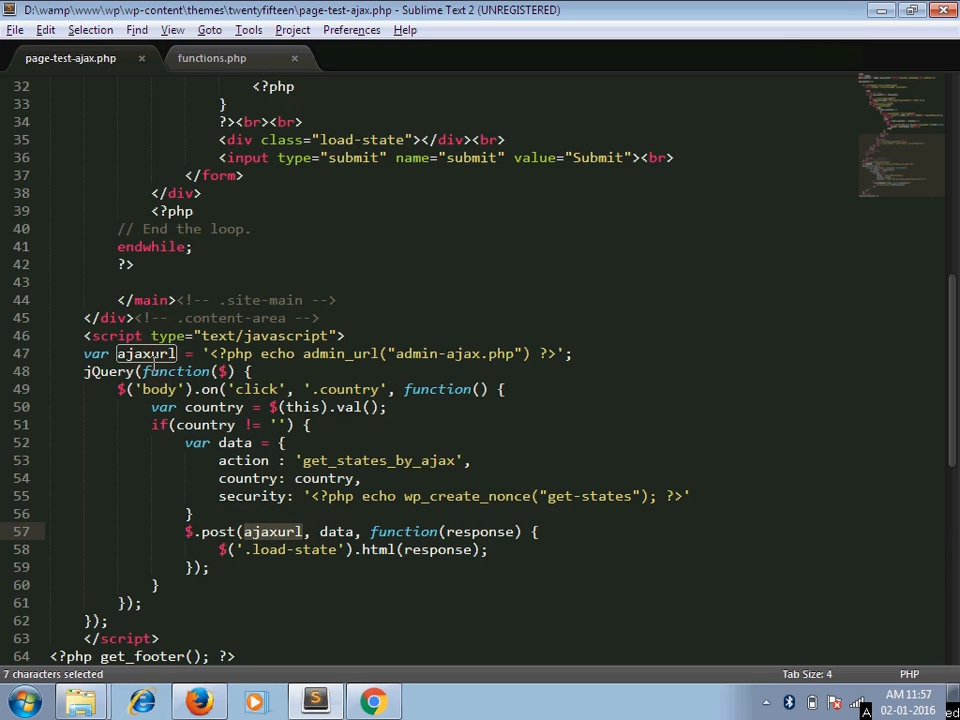
{"action": "left_click", "coordinate": [344, 531]}
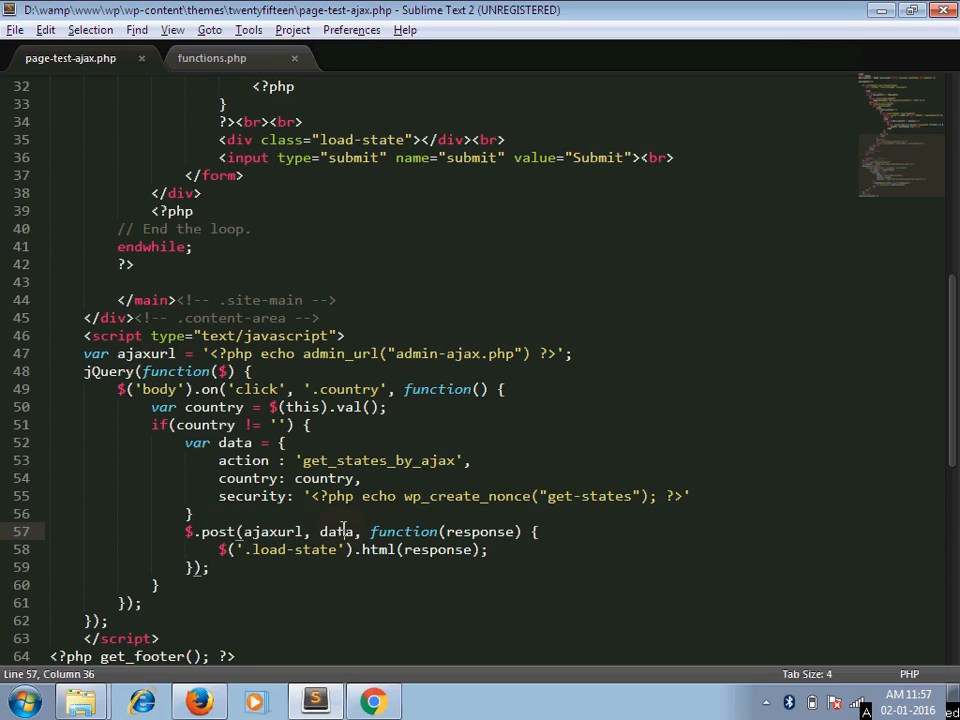
{"action": "double_click", "coordinate": [344, 531]}
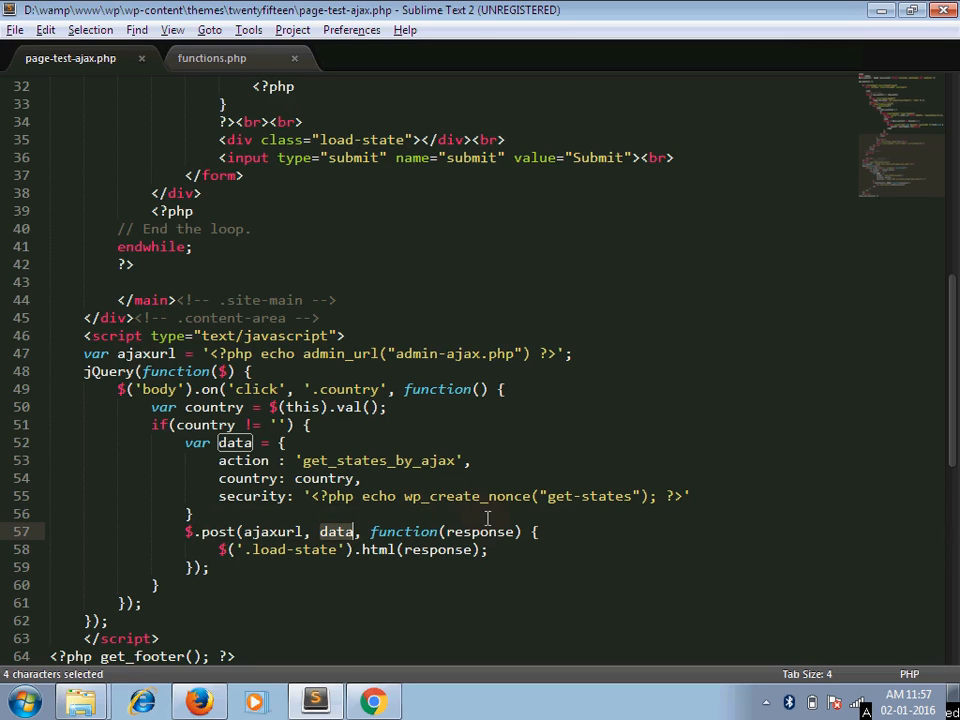
{"action": "left_click", "coordinate": [553, 531]}
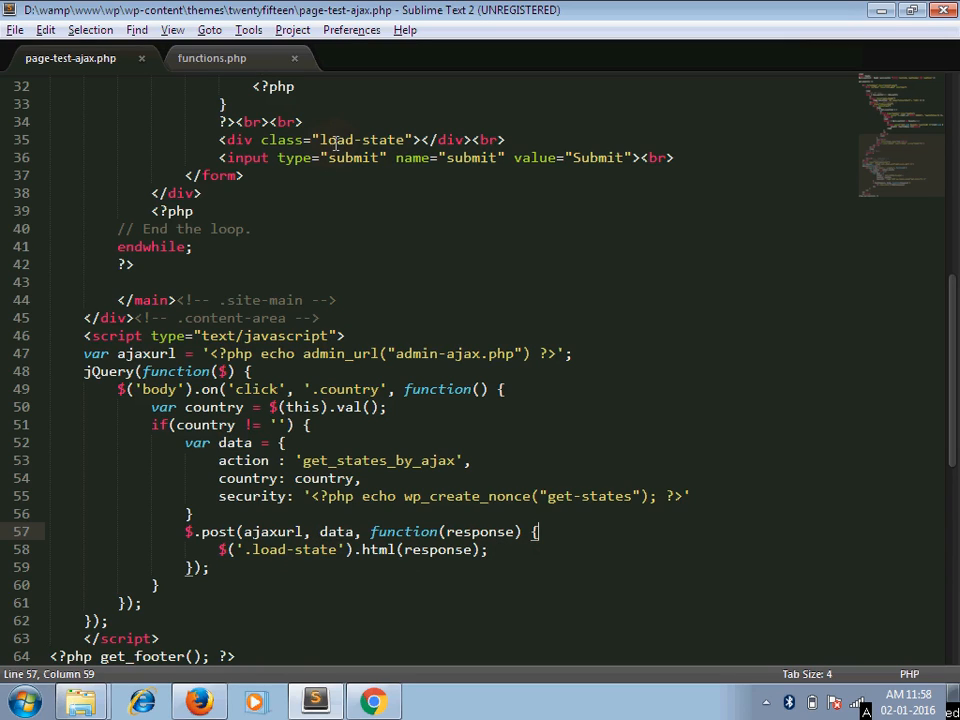
{"action": "left_click", "coordinate": [500, 549]}
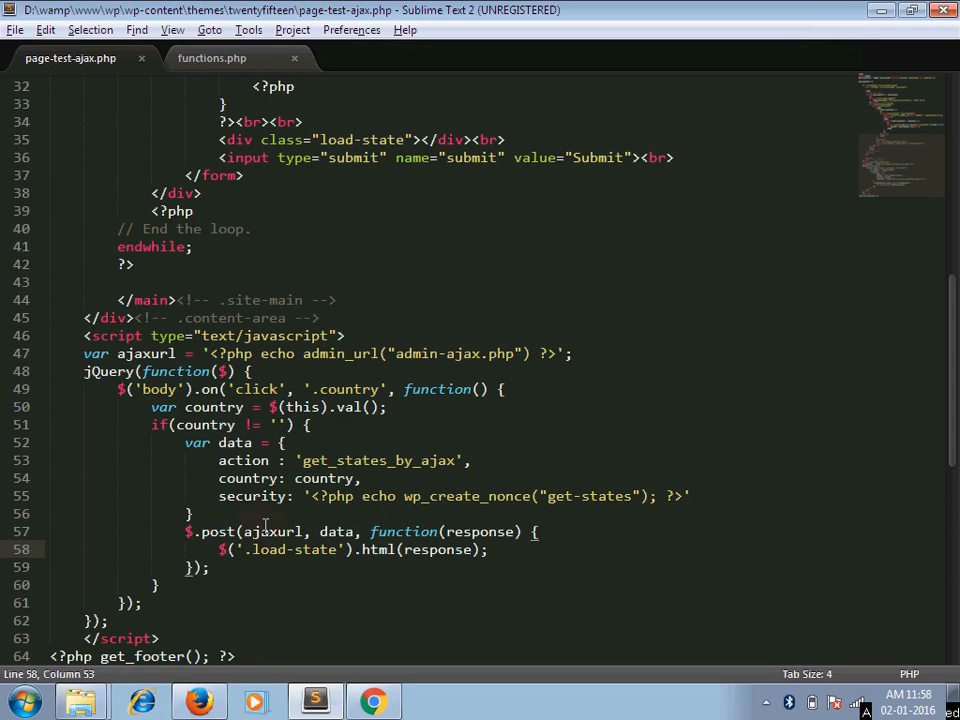
{"action": "left_click", "coordinate": [358, 460]}
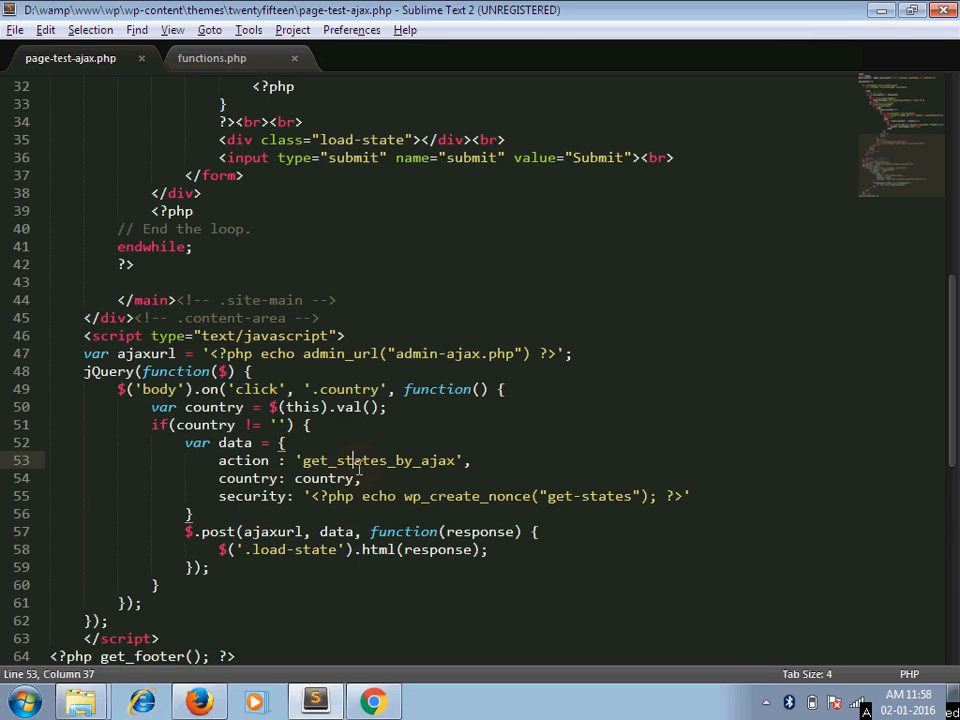
{"action": "left_click", "coordinate": [228, 60]}
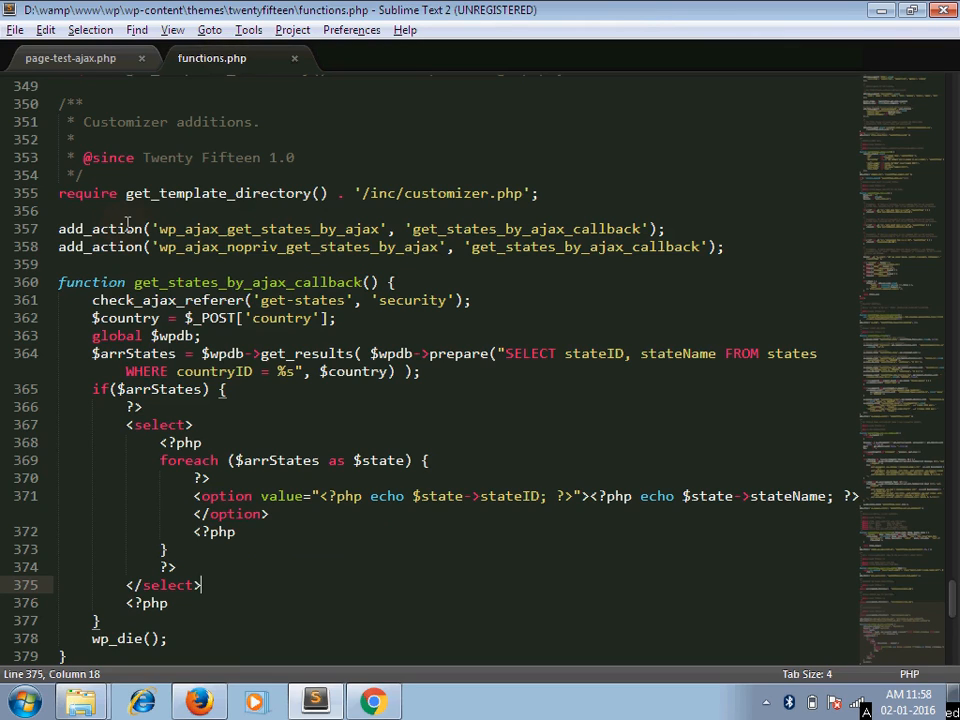
{"action": "left_click", "coordinate": [157, 229]}
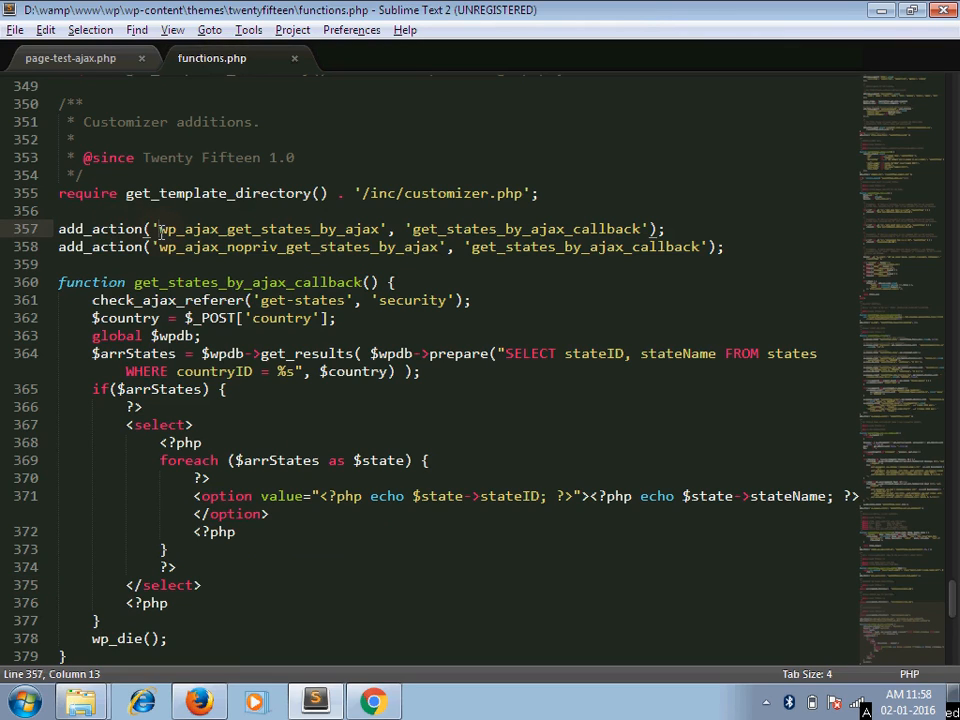
{"action": "key", "text": "shift+Right"}
{"action": "key", "text": "shift+Right"}
{"action": "key", "text": "shift+Right"}
{"action": "key", "text": "shift+Right"}
{"action": "key", "text": "shift+Right"}
{"action": "key", "text": "shift+Right"}
{"action": "key", "text": "shift+Left"}
{"action": "key", "text": "shift+Left"}
{"action": "key", "text": "Down"}
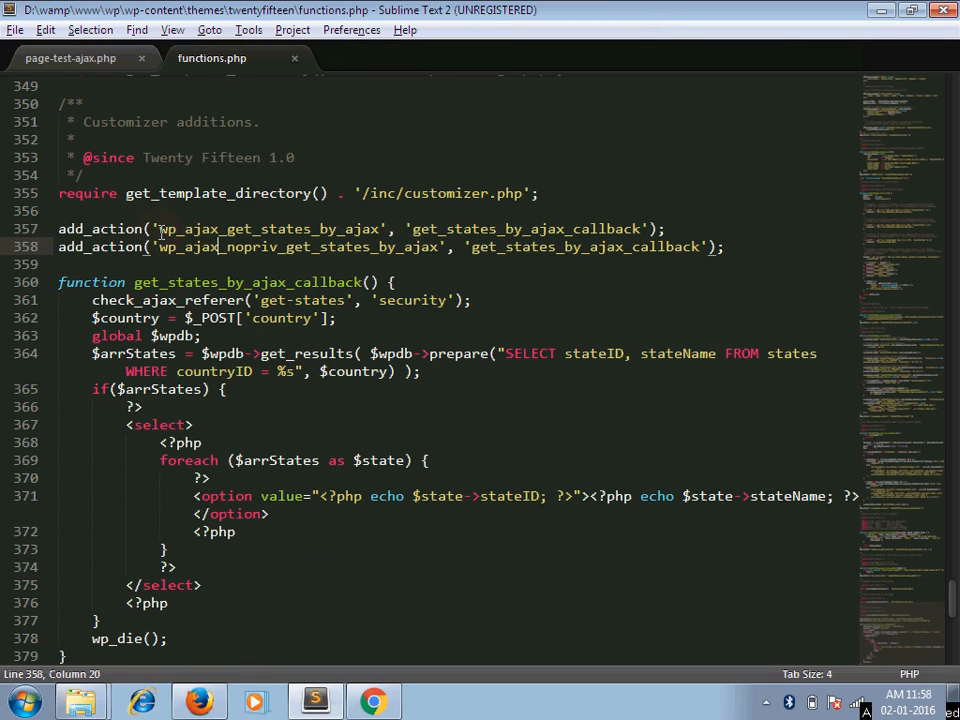
{"action": "key", "text": "Right"}
{"action": "key", "text": "Right"}
{"action": "key", "text": "Right"}
{"action": "key", "text": "Right"}
{"action": "key", "text": "Right"}
{"action": "key", "text": "Right"}
{"action": "key", "text": "Right"}
{"action": "key", "text": "Left"}
{"action": "key", "text": "shift+Left"}
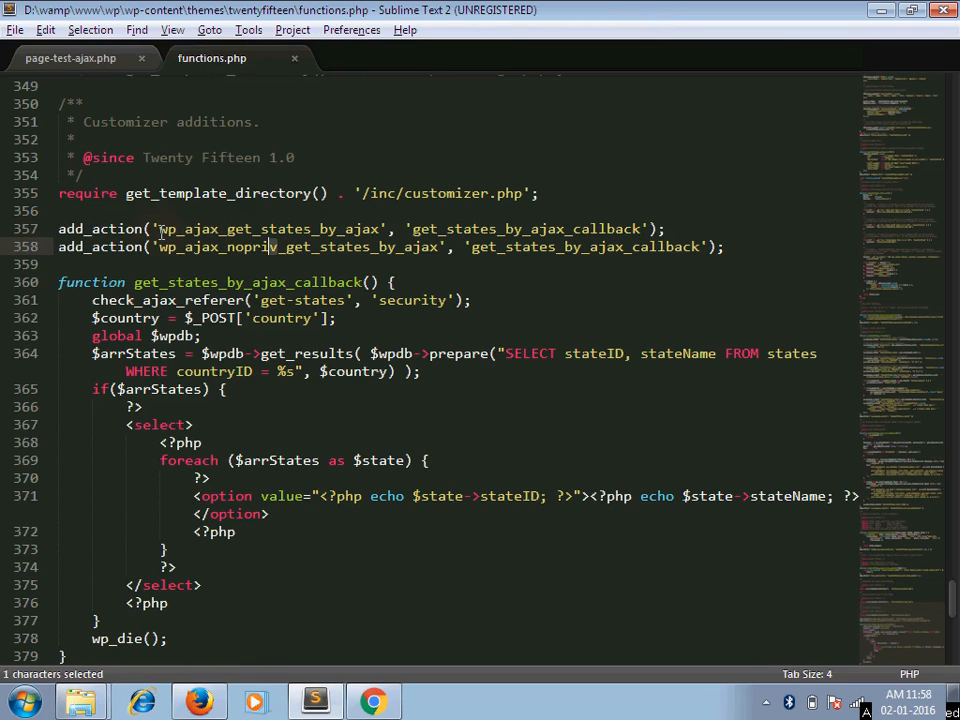
{"action": "key", "text": "shift+Left"}
{"action": "key", "text": "shift+Left"}
{"action": "key", "text": "shift+Left"}
{"action": "key", "text": "shift+Left"}
{"action": "key", "text": "shift+Left"}
{"action": "key", "text": "shift+Left"}
{"action": "key", "text": "shift+Left"}
{"action": "key", "text": "shift+Left"}
{"action": "key", "text": "shift+Left"}
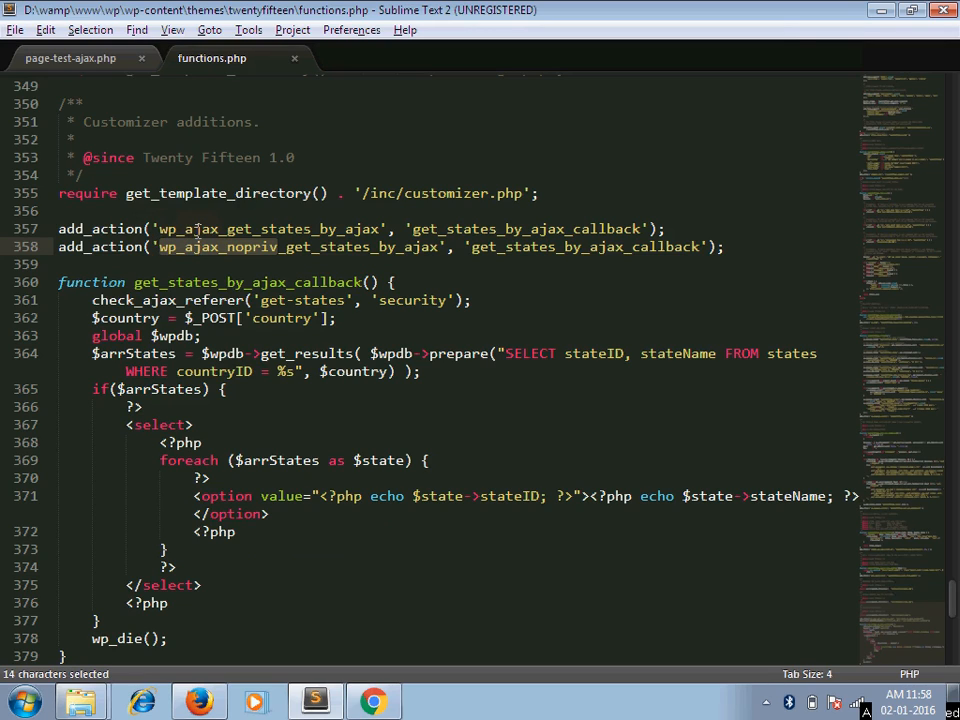
{"action": "left_click", "coordinate": [225, 229]}
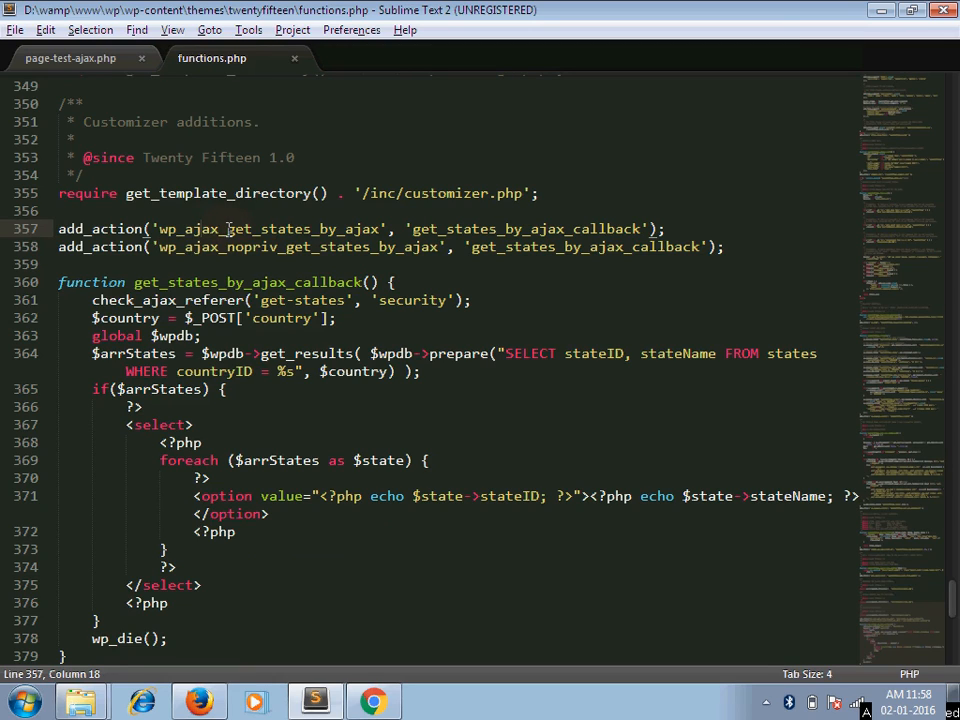
{"action": "left_click", "coordinate": [227, 229]}
{"action": "left_click_drag", "start_coordinate": [227, 229], "coordinate": [380, 229]}
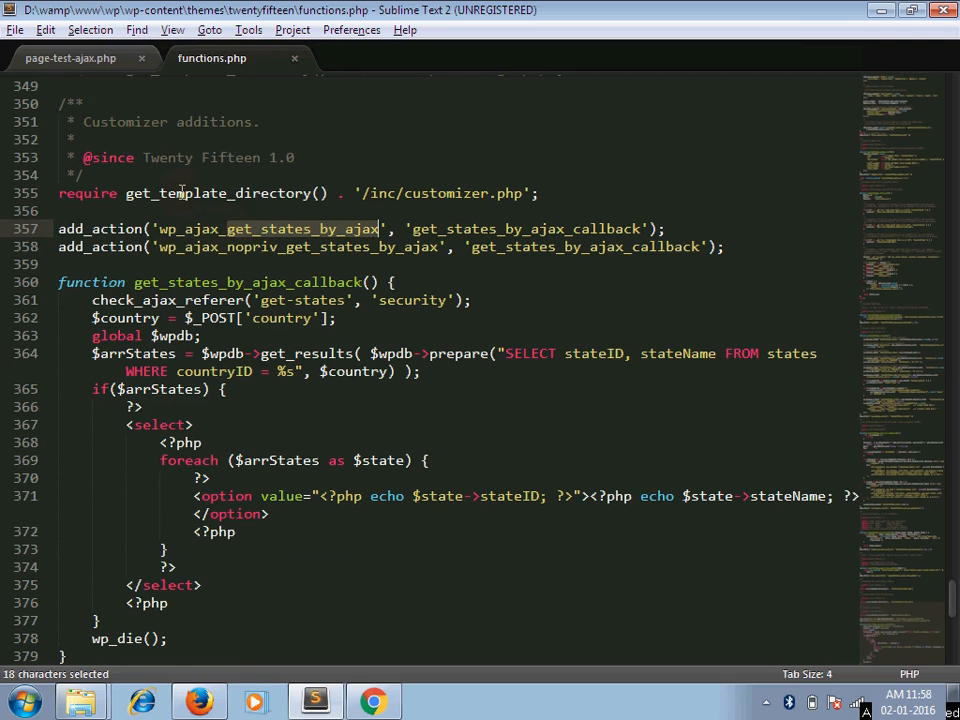
{"action": "left_click", "coordinate": [84, 62]}
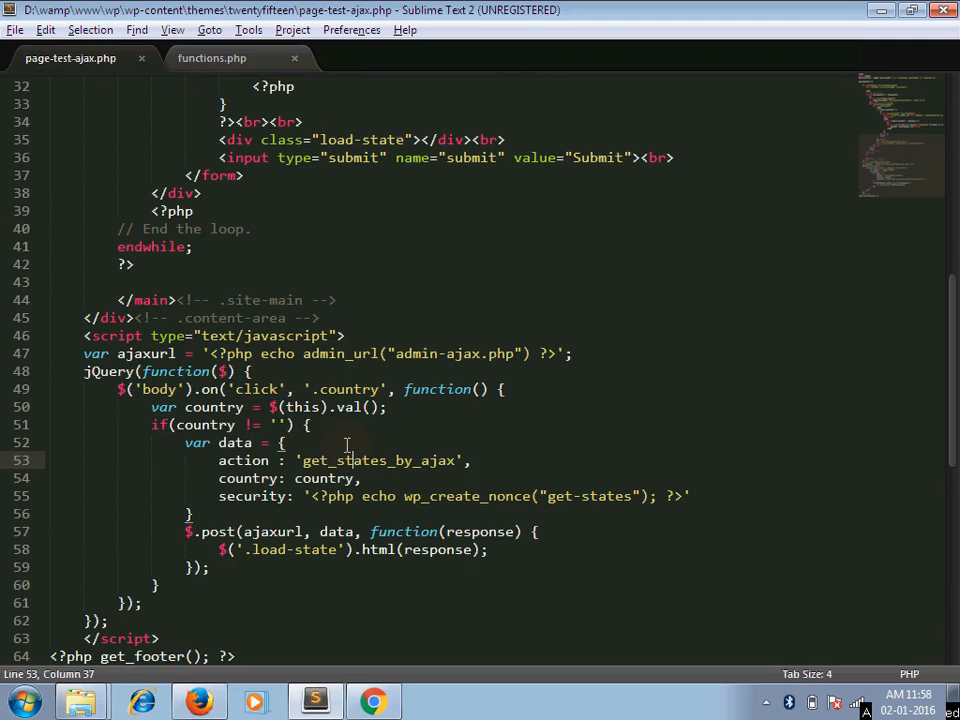
Show functions.php with get_states_by_ajax_callback highlighted across both hooks and its definition
{"action": "left_click", "coordinate": [212, 58]}
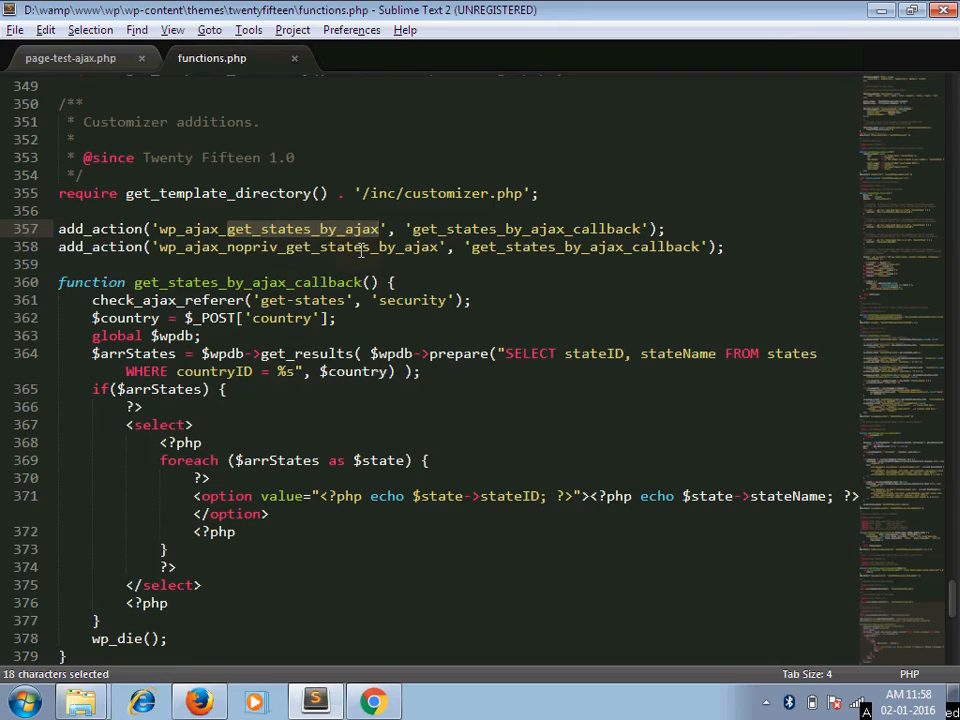
{"action": "double_click", "coordinate": [449, 229]}
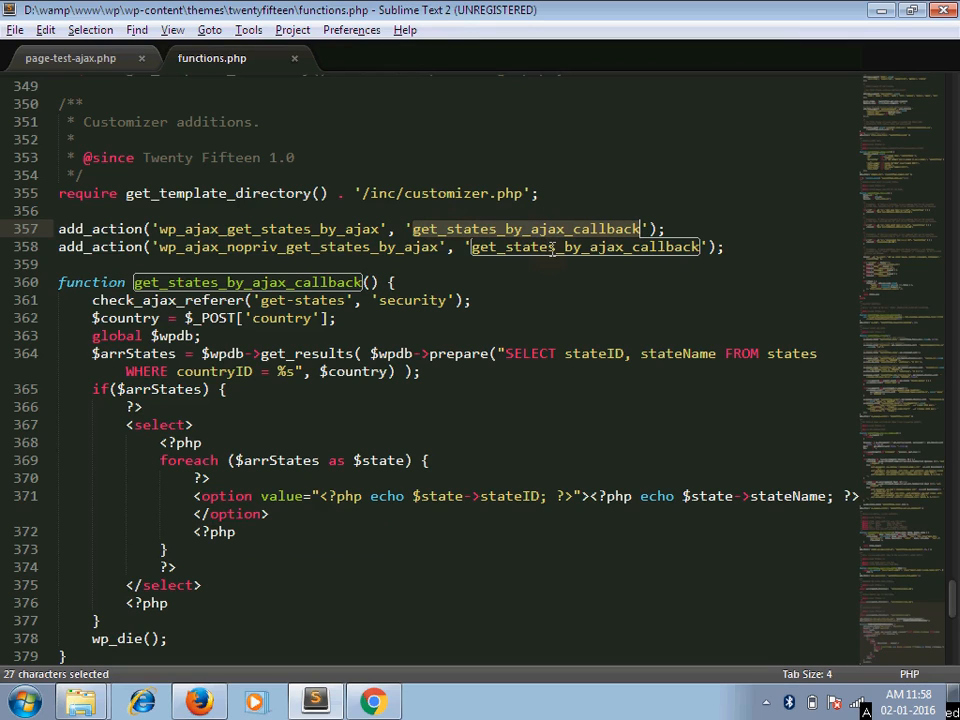
Compare the callback's check_ajax_referer 'get-states' nonce and security parameter against page-test-ajax.php
{"action": "left_click", "coordinate": [319, 282]}
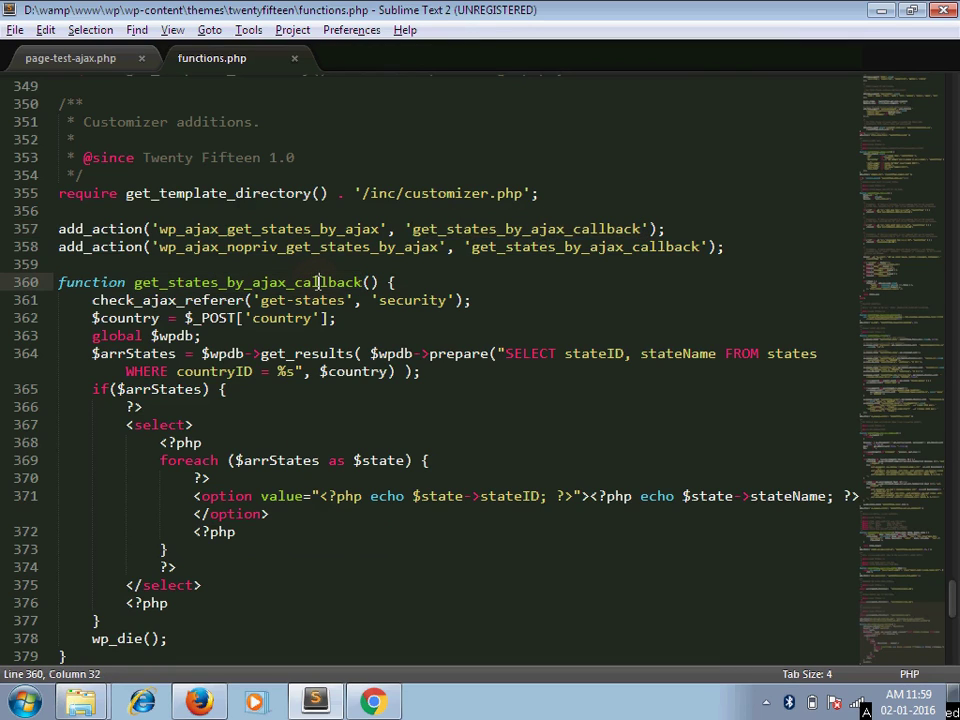
{"action": "double_click", "coordinate": [150, 300]}
{"action": "left_click", "coordinate": [72, 56]}
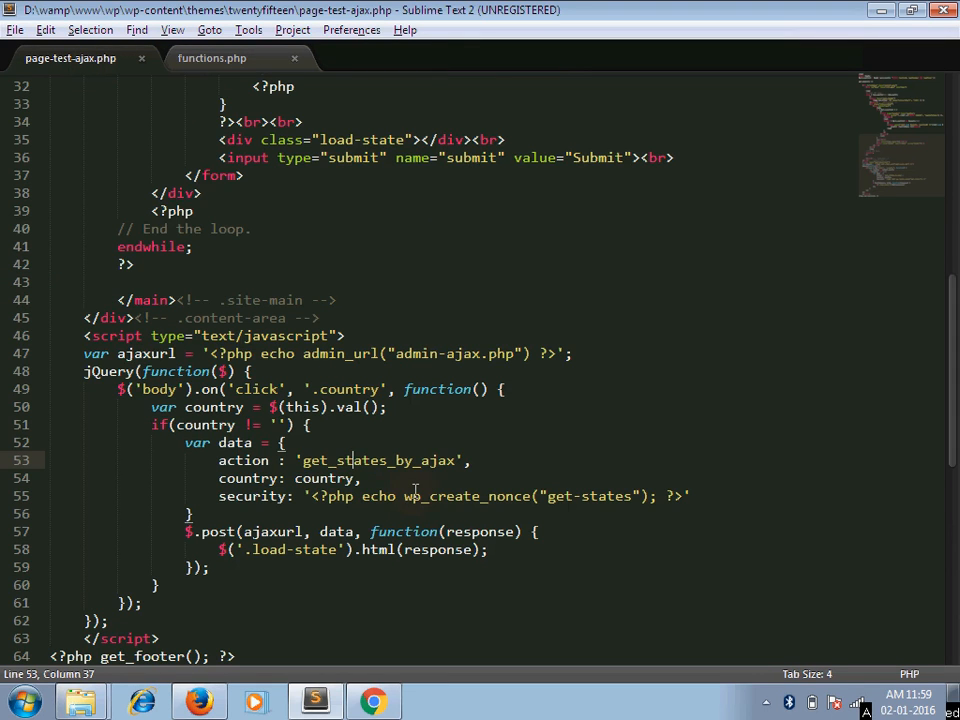
{"action": "left_click", "coordinate": [220, 58]}
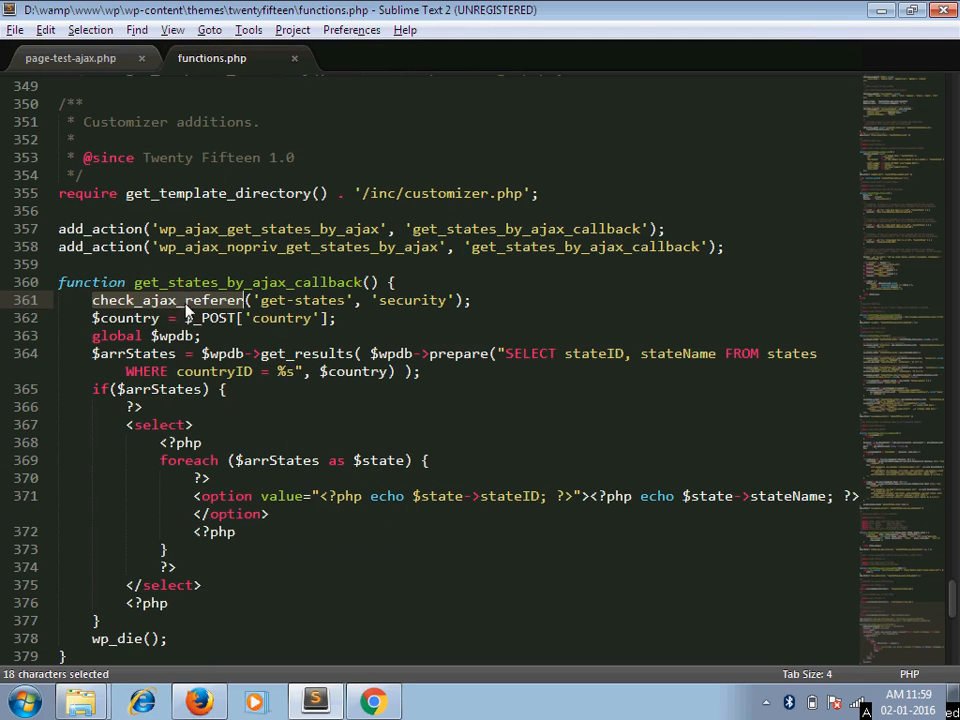
{"action": "type", "text": "-"}
{"action": "left_click", "coordinate": [307, 300]}
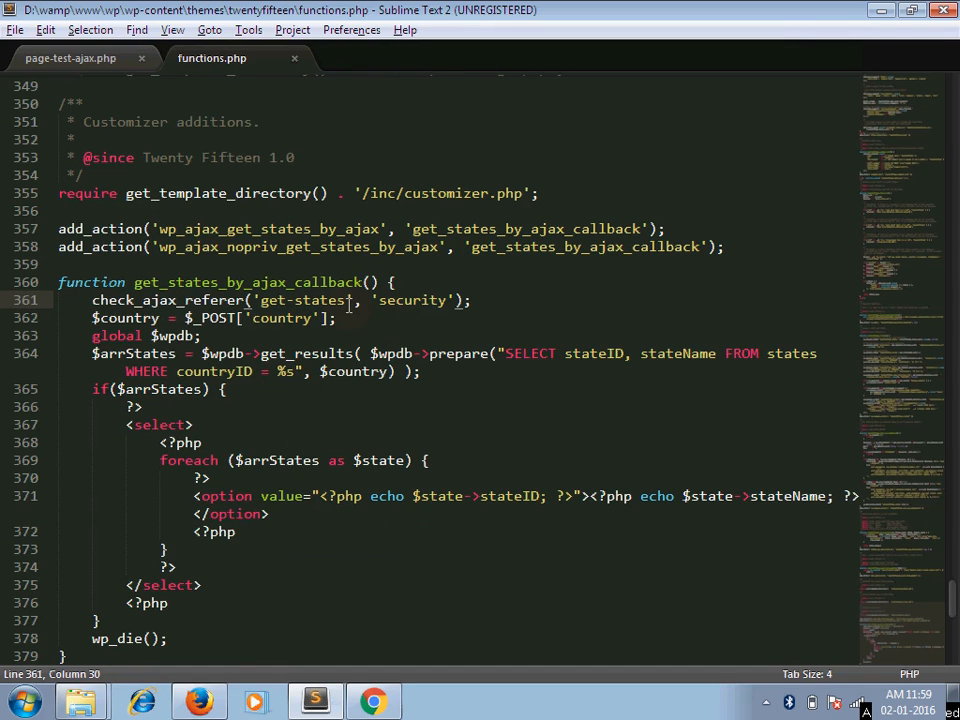
{"action": "left_click", "coordinate": [62, 58]}
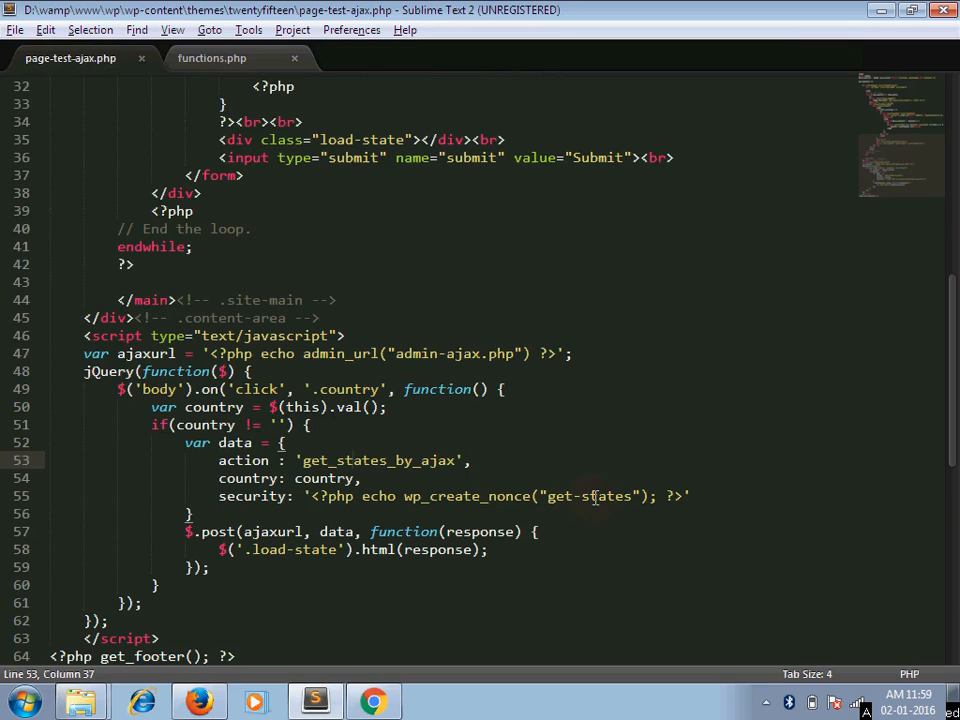
{"action": "left_click", "coordinate": [250, 58]}
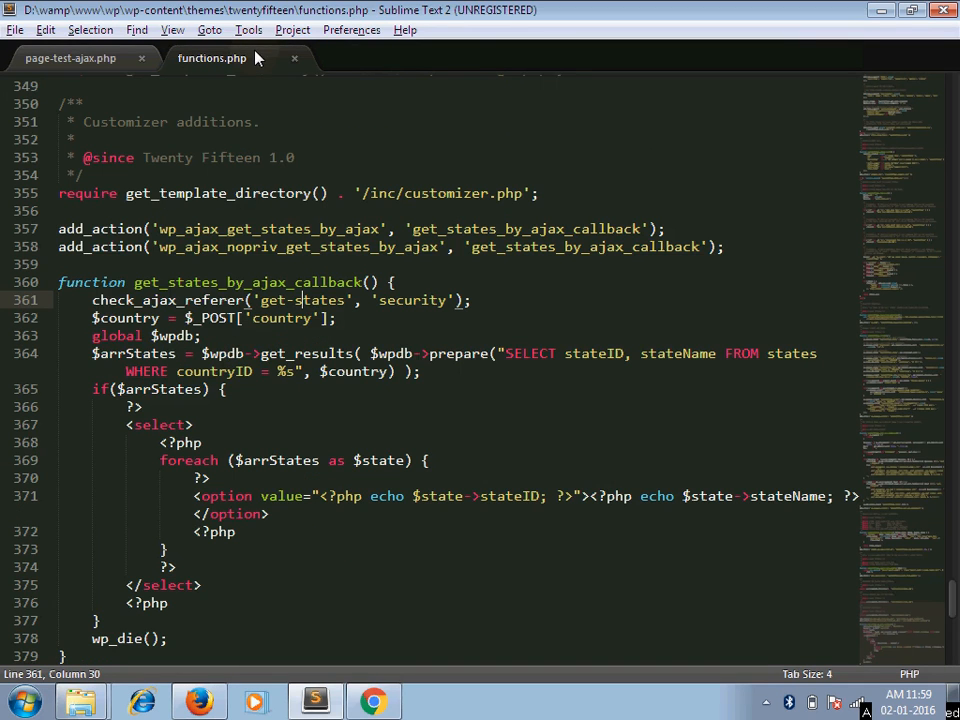
{"action": "double_click", "coordinate": [415, 300]}
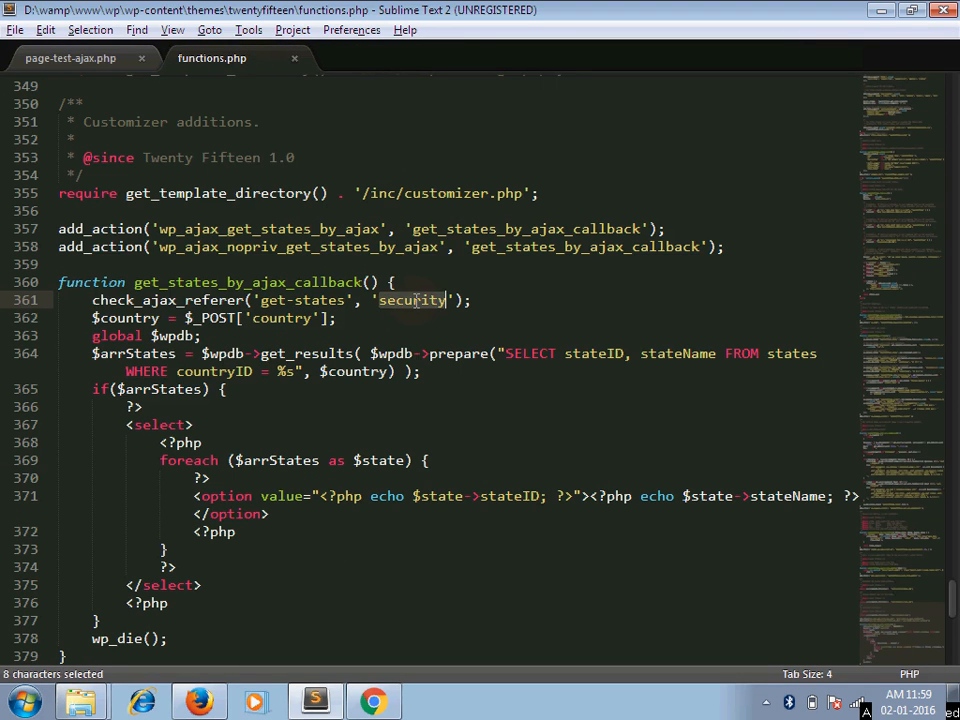
Walk through the posted $country value and the global $wpdb query, highlighting each variable's uses
{"action": "left_click", "coordinate": [369, 318]}
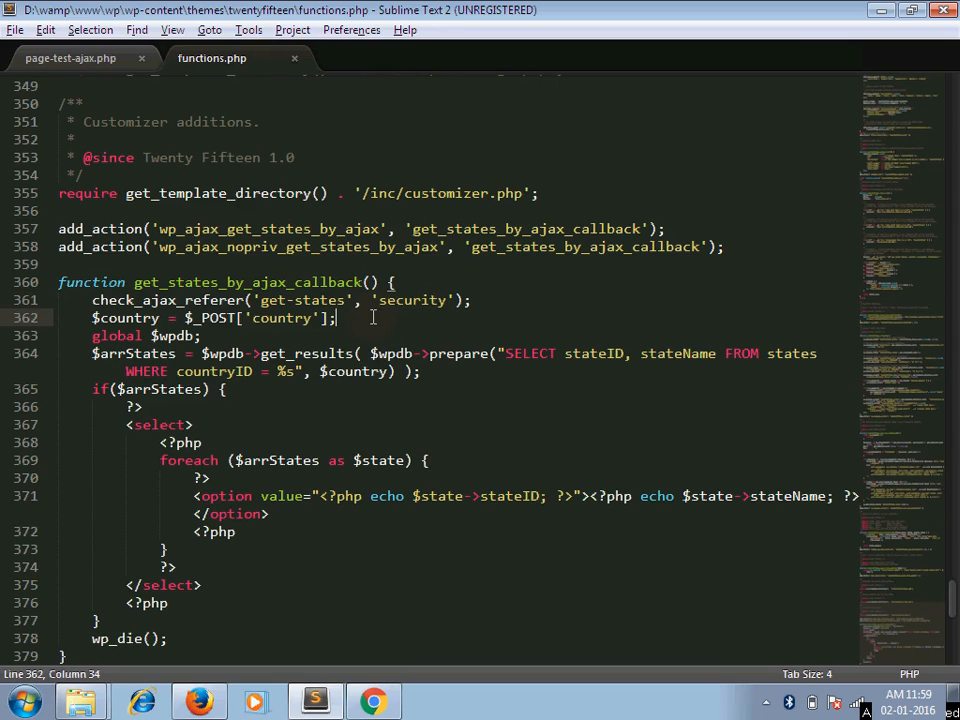
{"action": "left_click", "coordinate": [214, 336]}
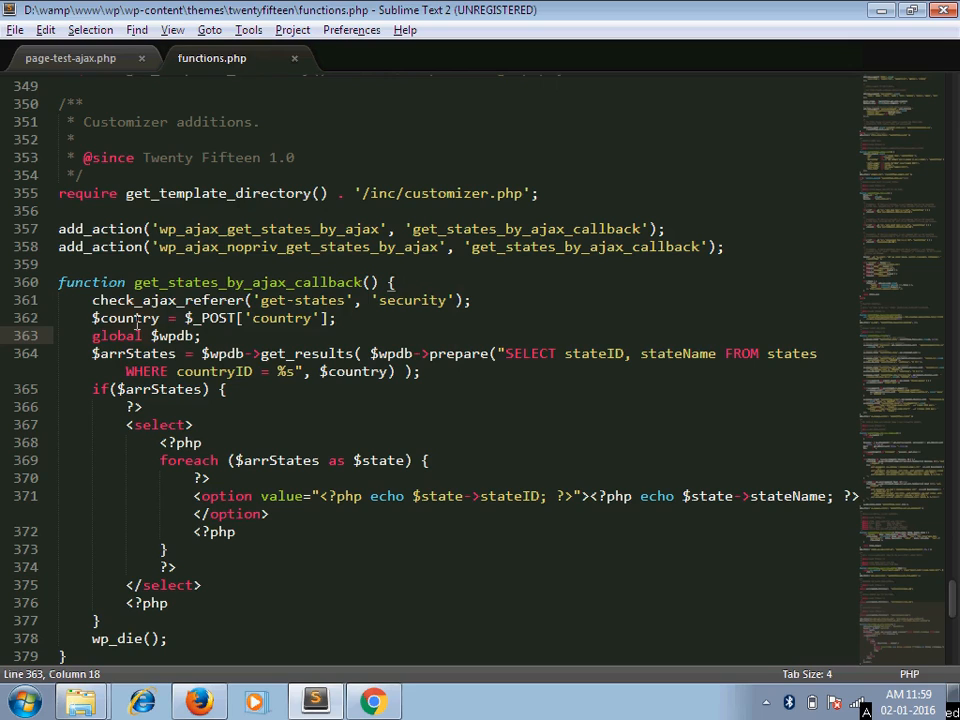
{"action": "left_click", "coordinate": [229, 318]}
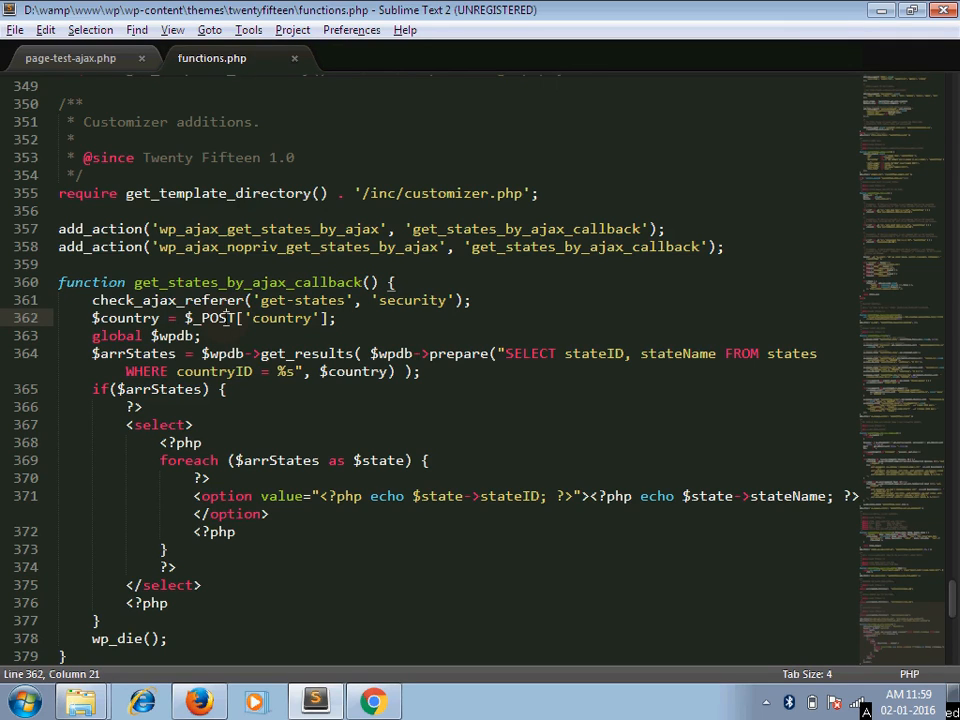
{"action": "left_click", "coordinate": [288, 318]}
{"action": "left_click", "coordinate": [30, 57]}
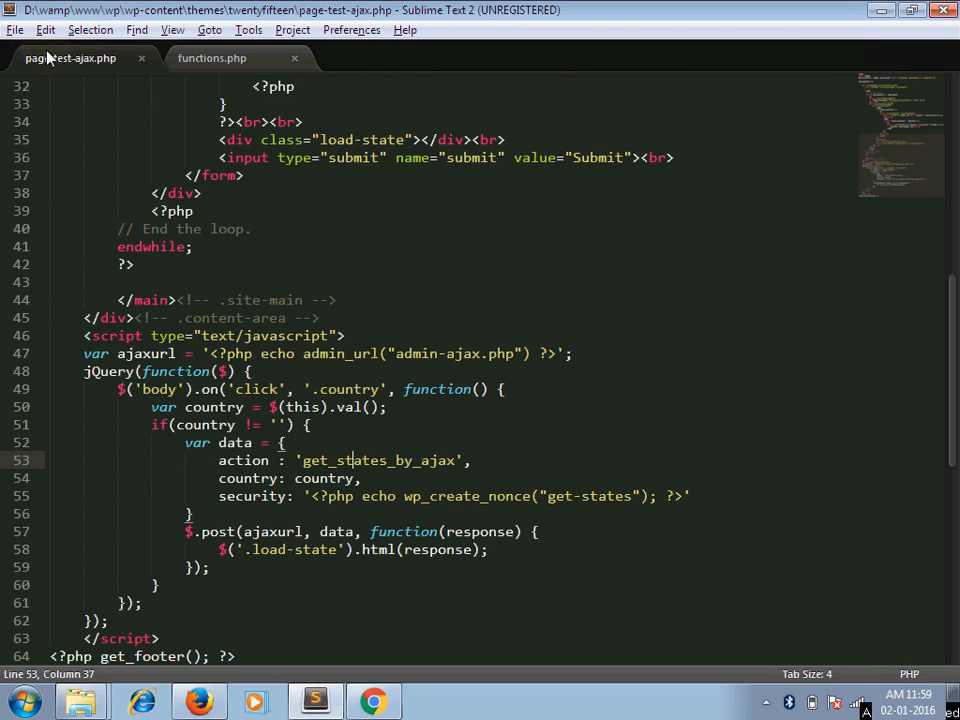
{"action": "left_click", "coordinate": [238, 62]}
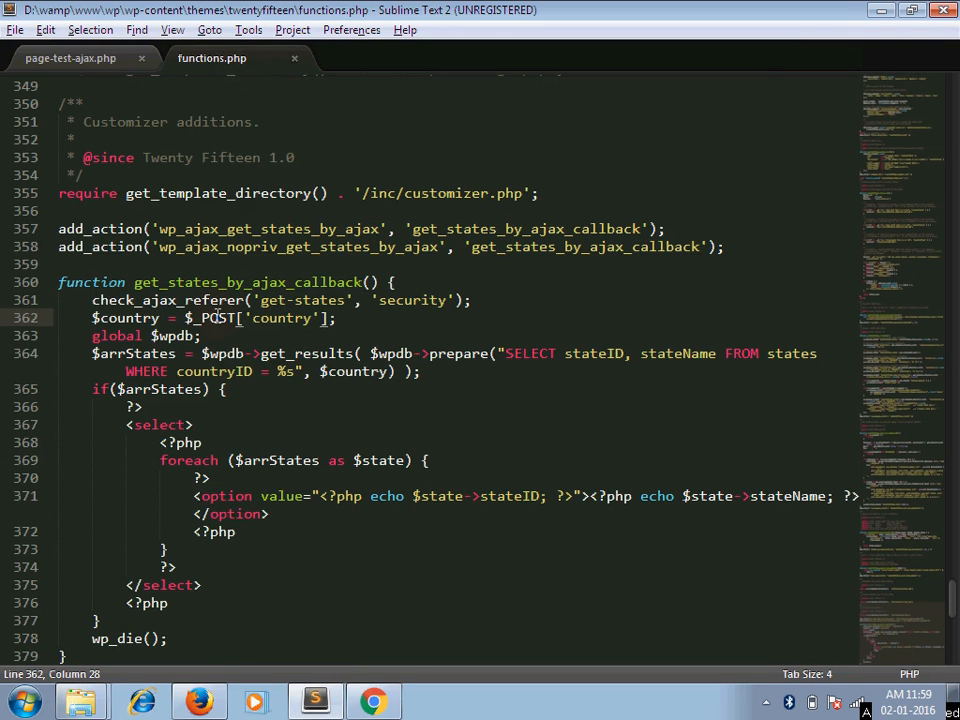
{"action": "double_click", "coordinate": [140, 317]}
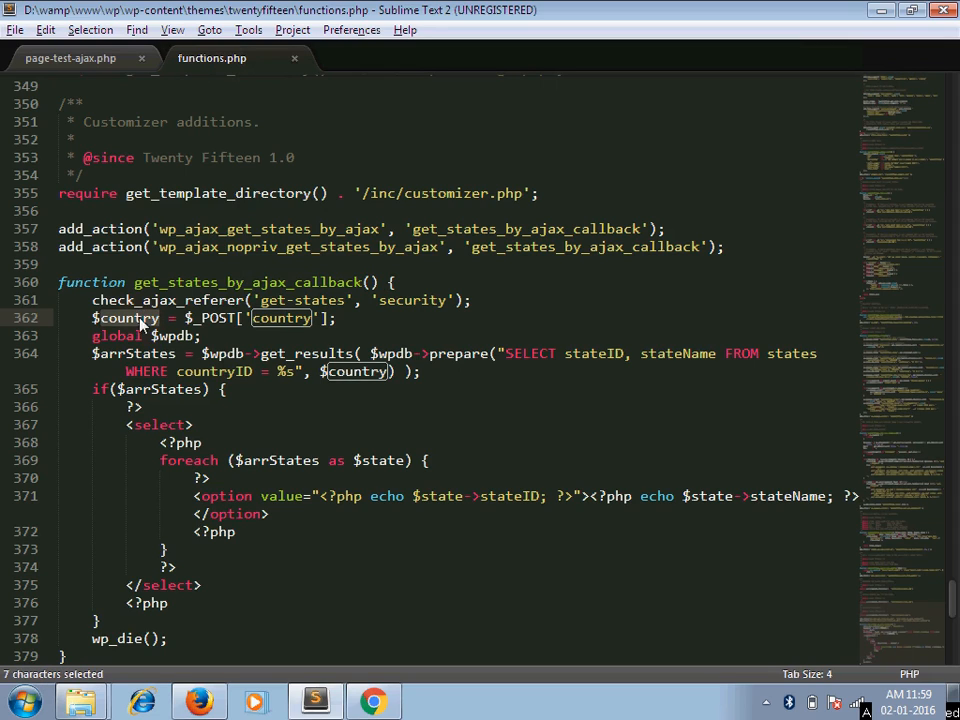
{"action": "double_click", "coordinate": [171, 336]}
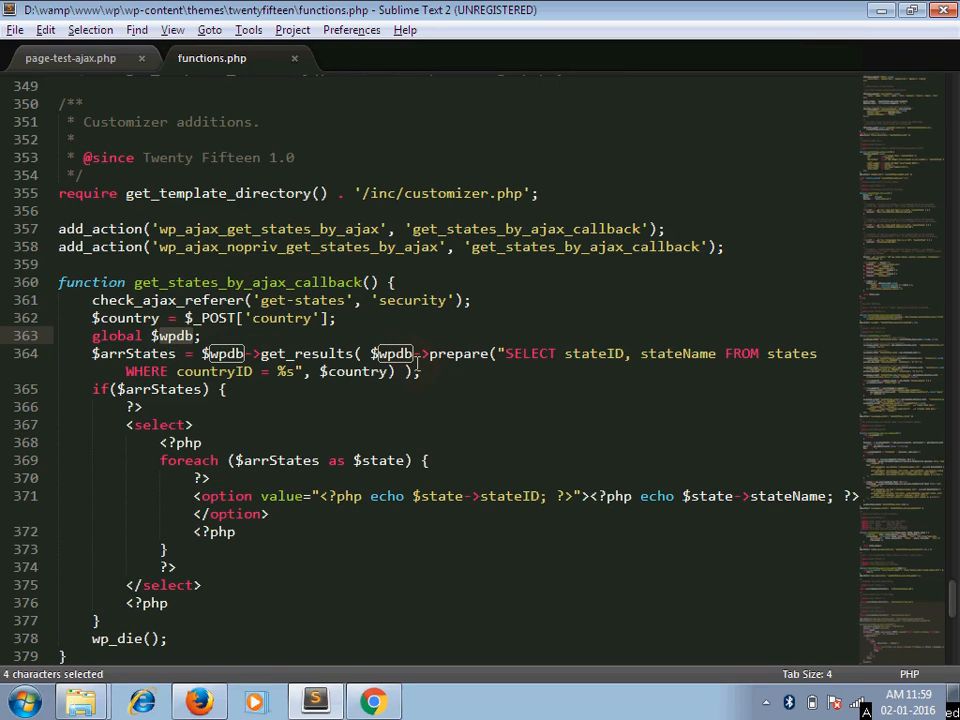
{"action": "left_click", "coordinate": [422, 372]}
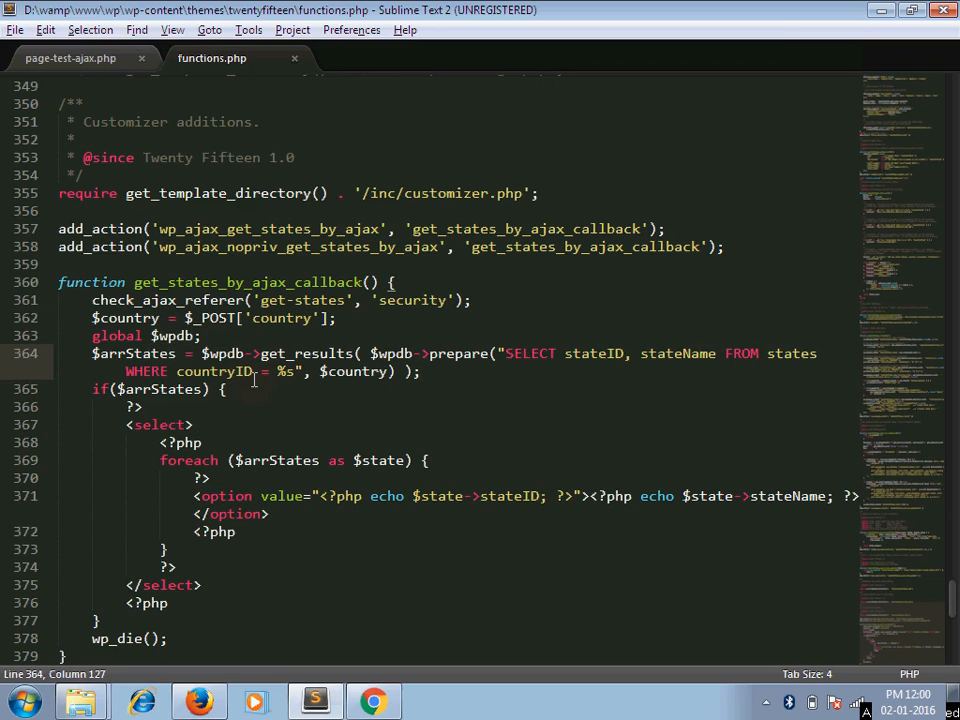
{"action": "left_click", "coordinate": [345, 373]}
{"action": "double_click", "coordinate": [131, 320]}
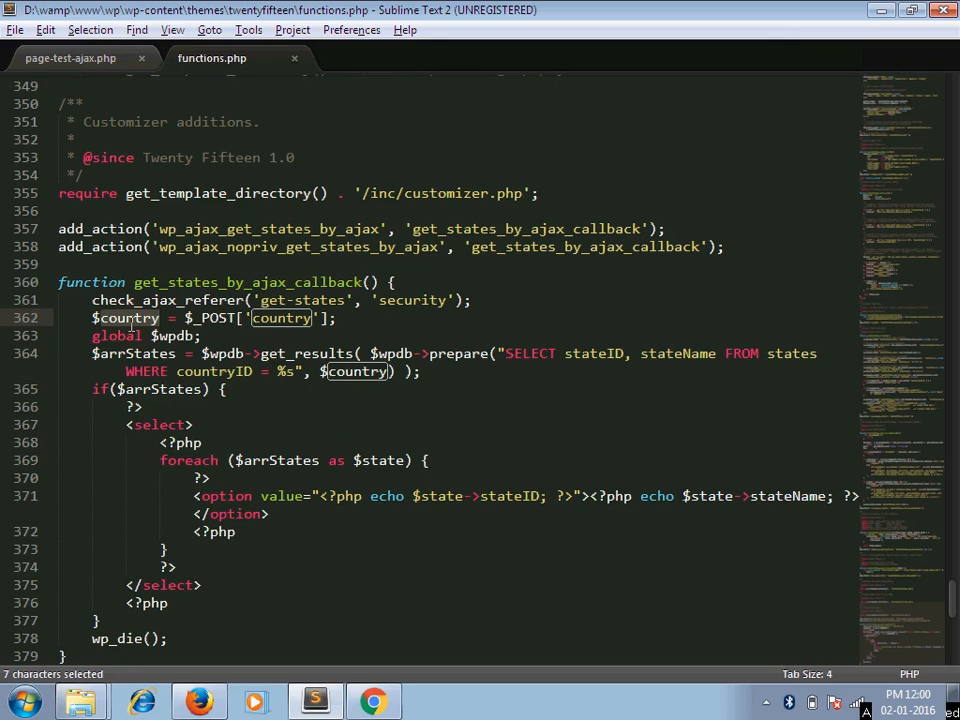
{"action": "left_click", "coordinate": [240, 389]}
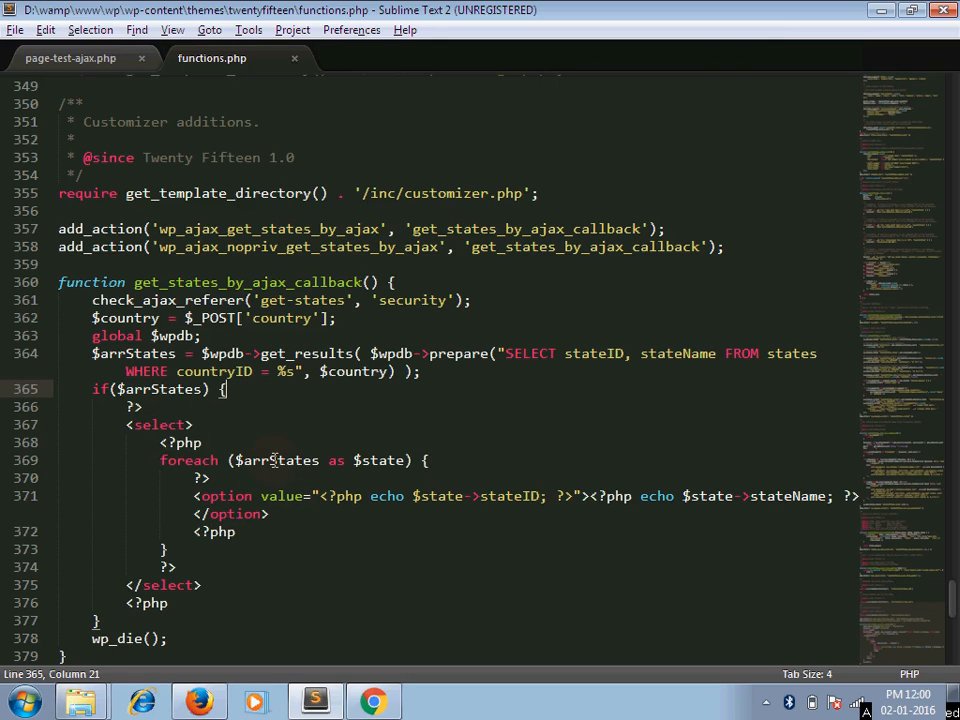
{"action": "double_click", "coordinate": [273, 460]}
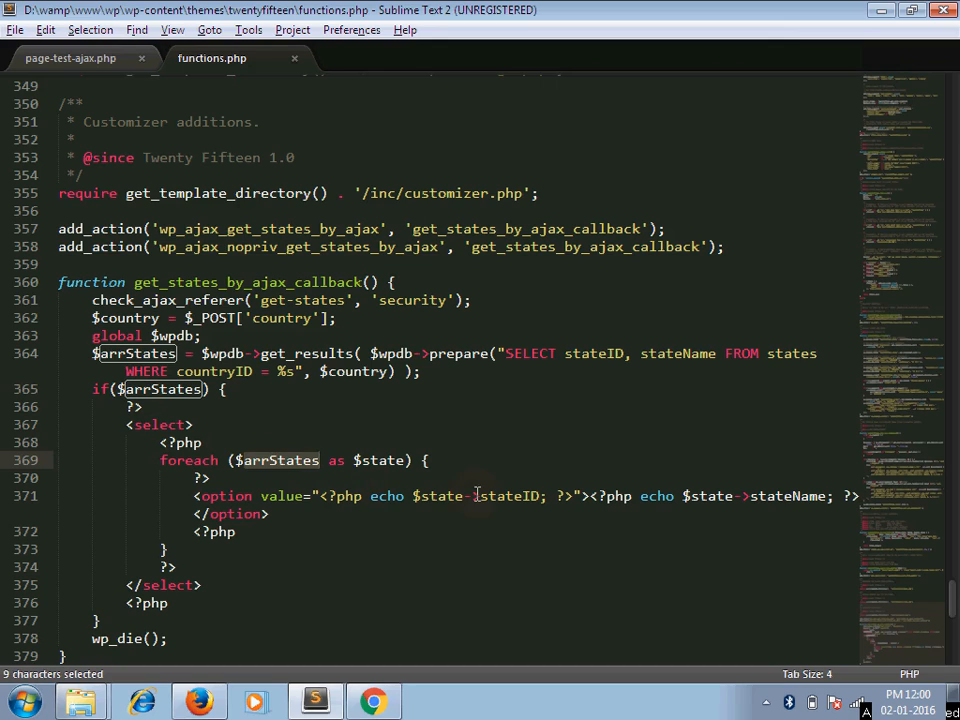
{"action": "left_click", "coordinate": [520, 497]}
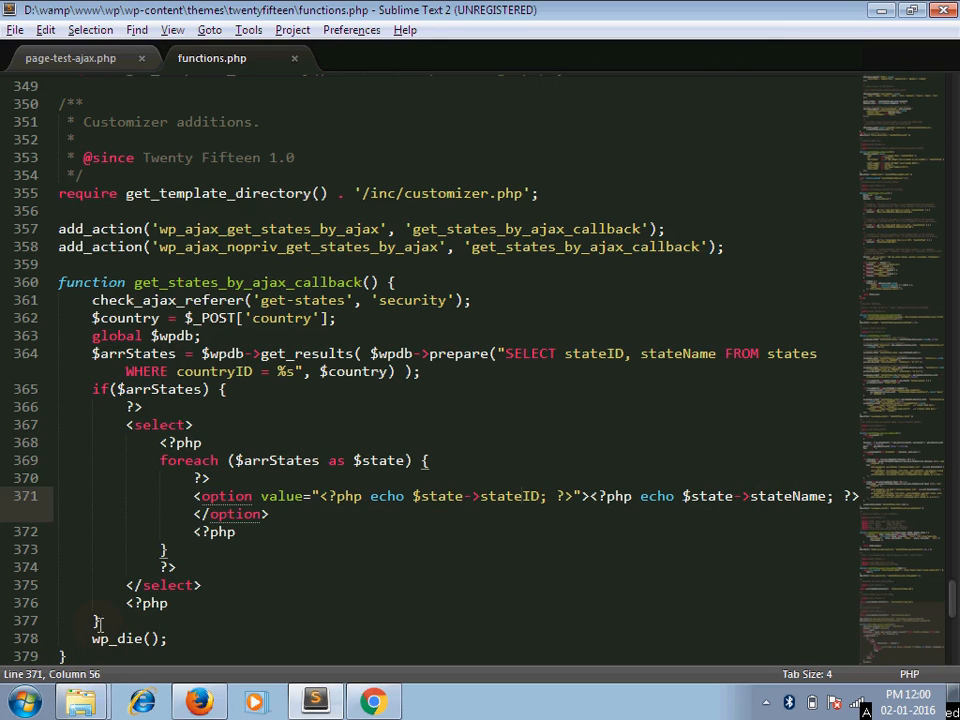
Review the end of the callback's if block and its wp_die() call in functions.php
{"action": "left_click", "coordinate": [99, 621]}
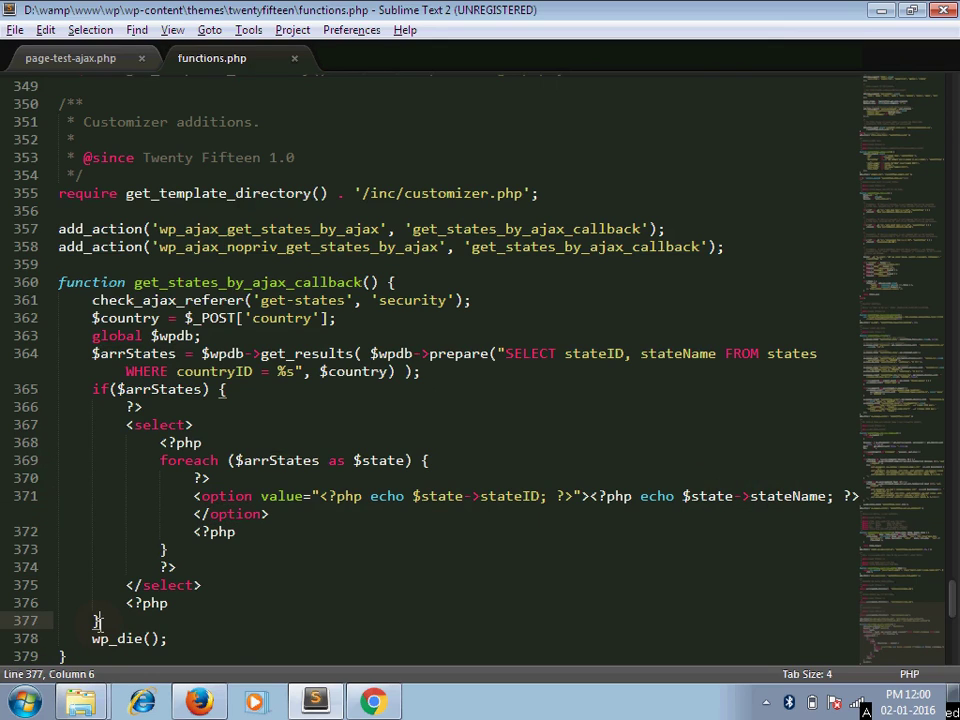
{"action": "left_click", "coordinate": [175, 638]}
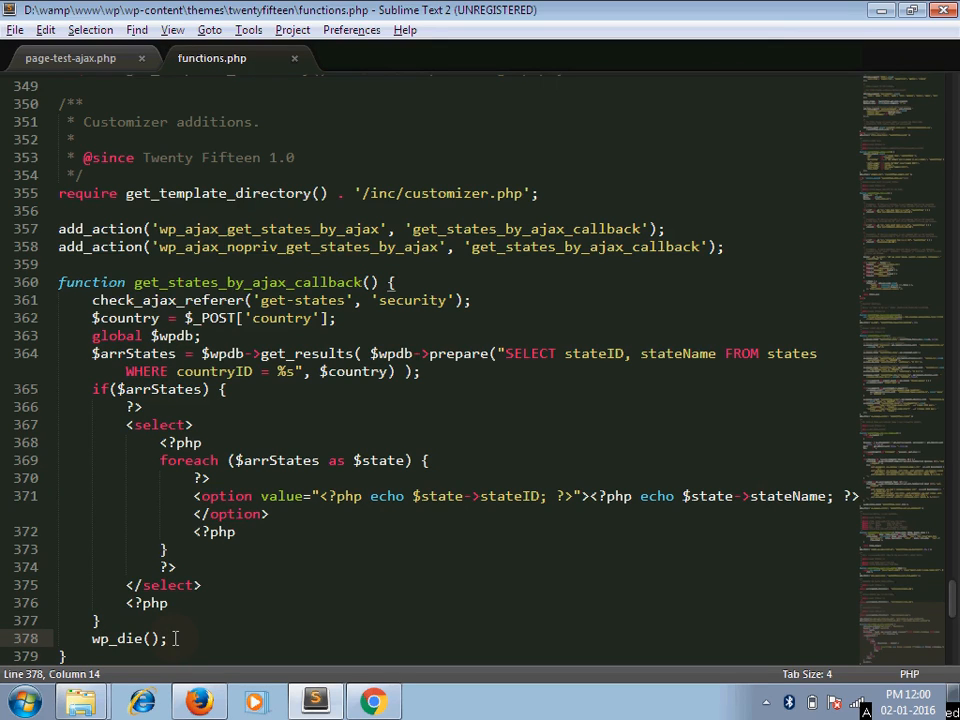
{"action": "left_click", "coordinate": [123, 638]}
{"action": "key", "text": "Left"}
{"action": "left_click", "coordinate": [184, 634]}
Return to page-test-ajax.php at the jQuery Ajax post callback line
{"action": "left_click", "coordinate": [55, 58]}
{"action": "left_click", "coordinate": [476, 531]}
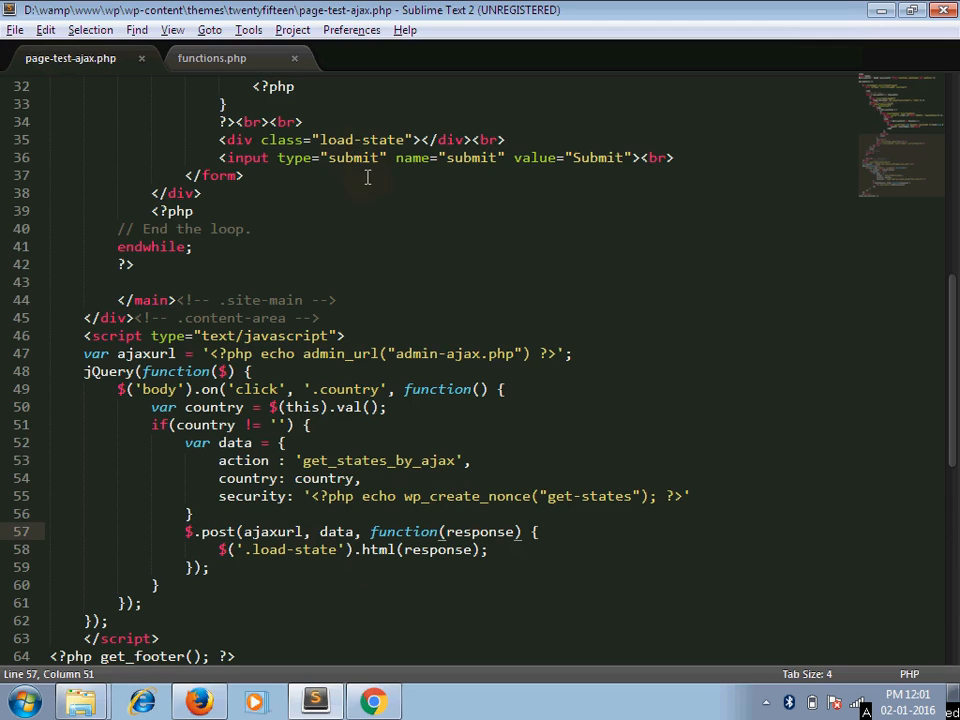
Reload the Test Ajax page in Firefox with the Firebug console showing
{"action": "key", "text": "alt+Tab"}
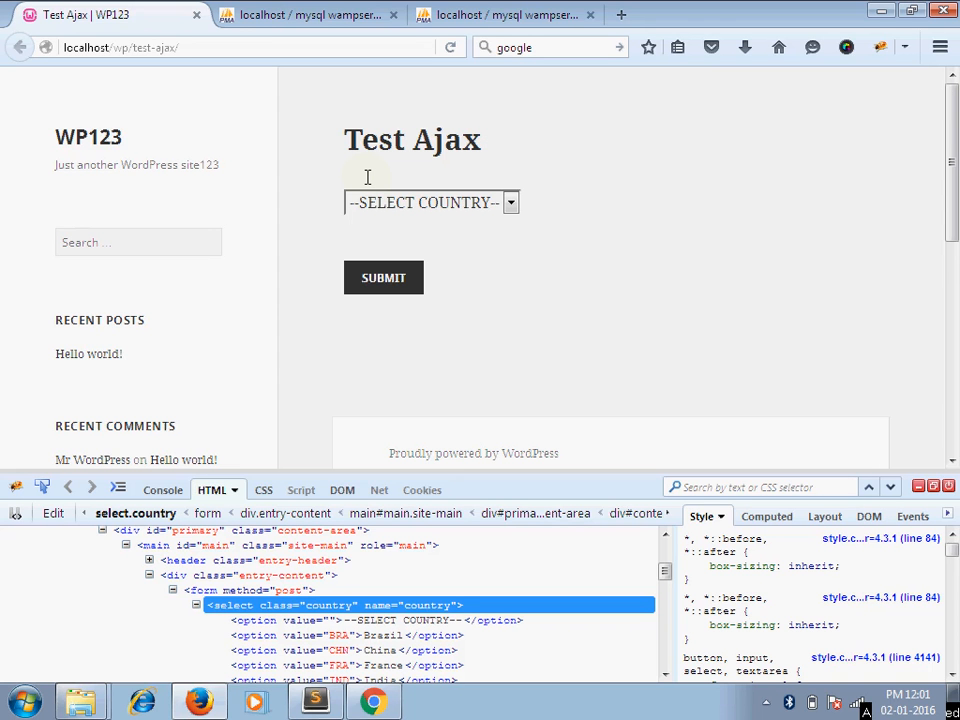
{"action": "key", "text": "F5"}
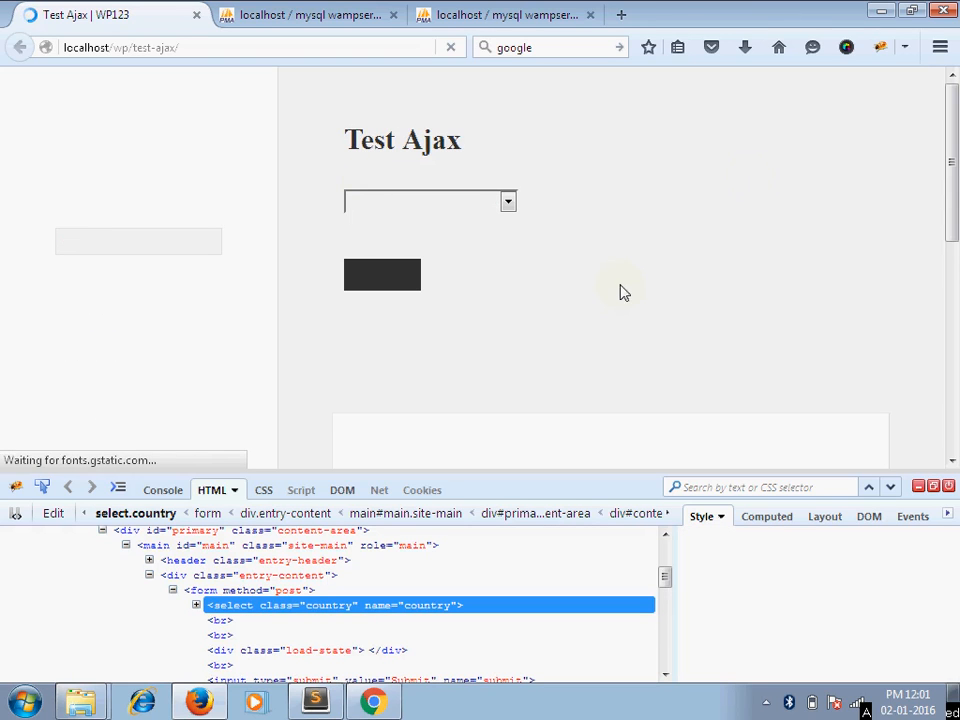
{"action": "left_click", "coordinate": [158, 492]}
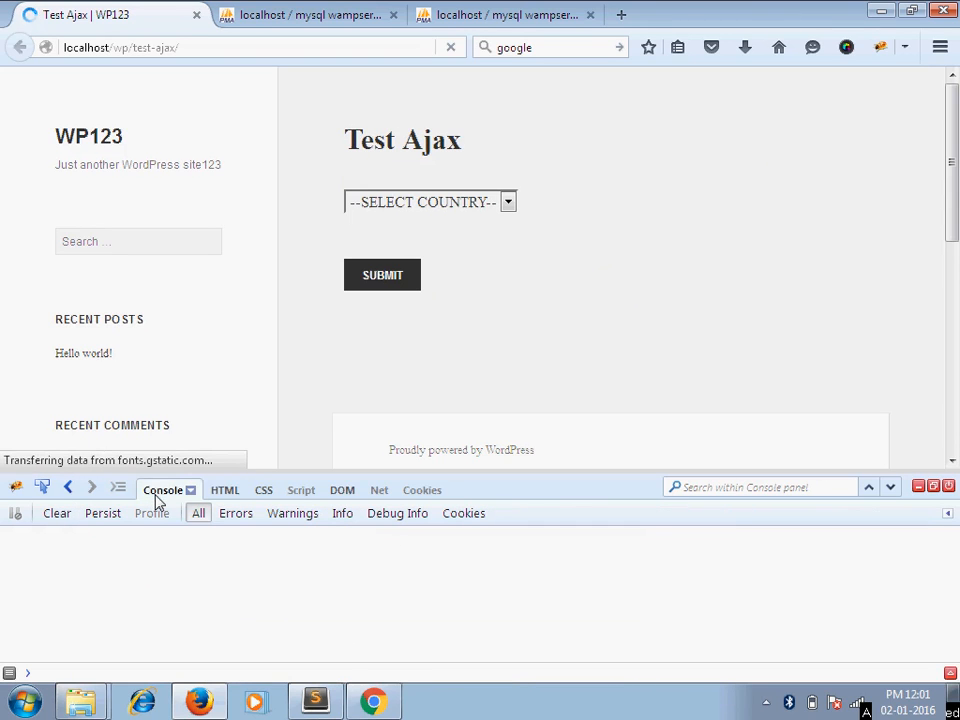
Choose India, then USA, so each country's states load into the second dropdown via admin-ajax posts
{"action": "left_click", "coordinate": [489, 203]}
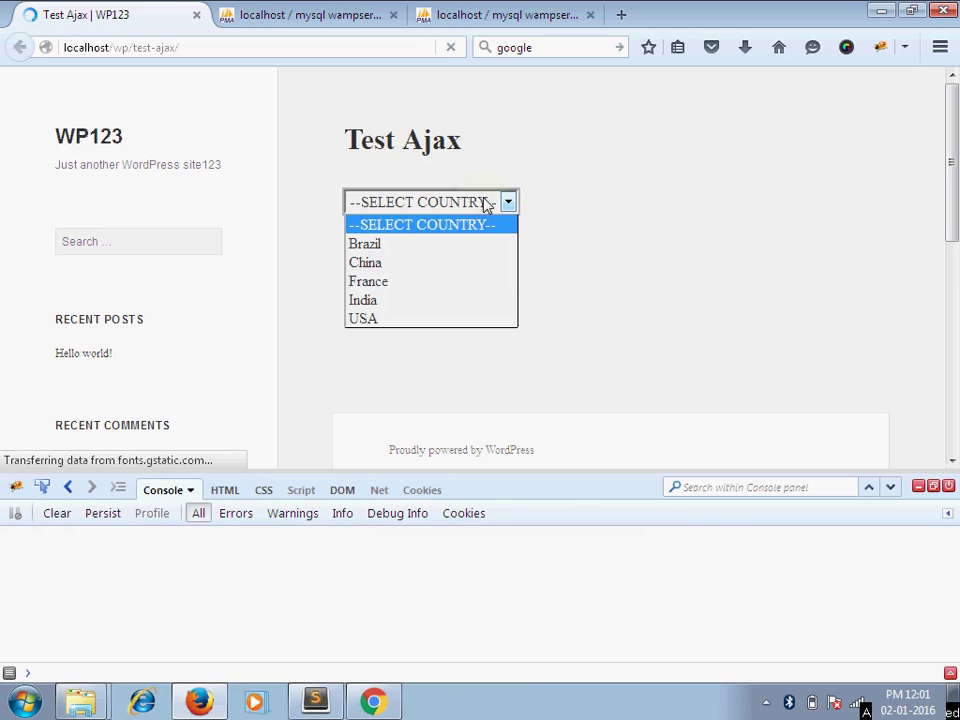
{"action": "left_click", "coordinate": [441, 306]}
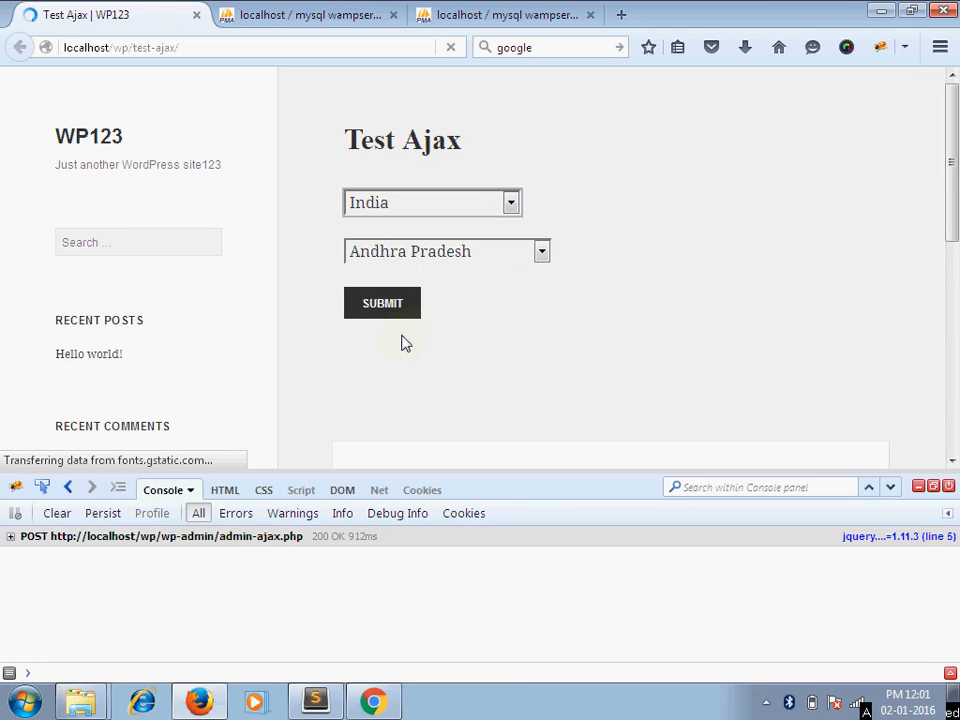
{"action": "left_click", "coordinate": [484, 254]}
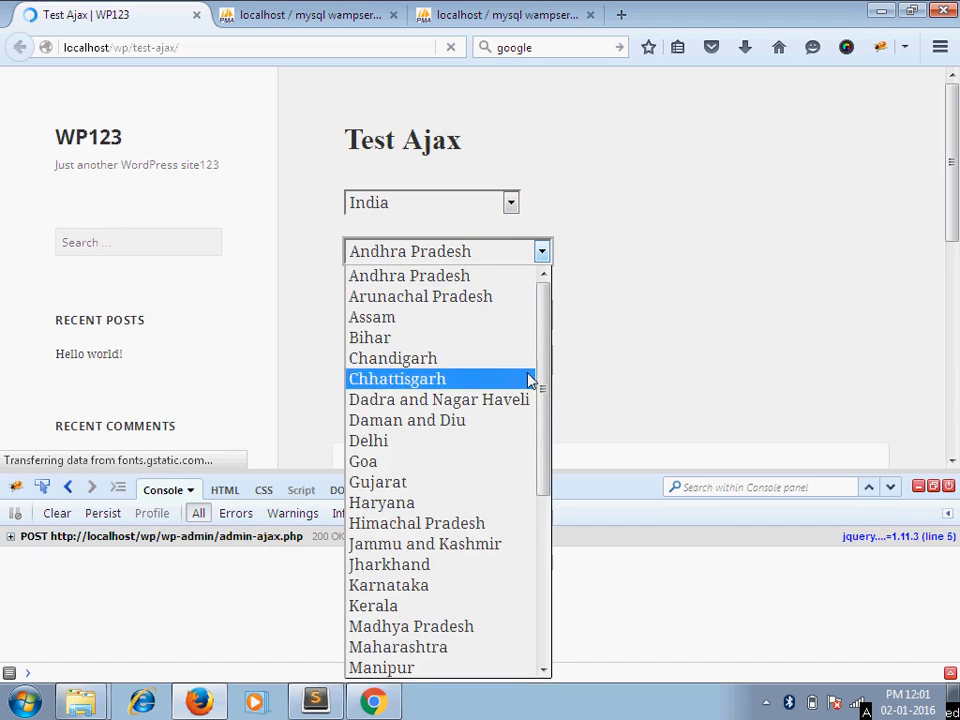
{"action": "left_click", "coordinate": [650, 304]}
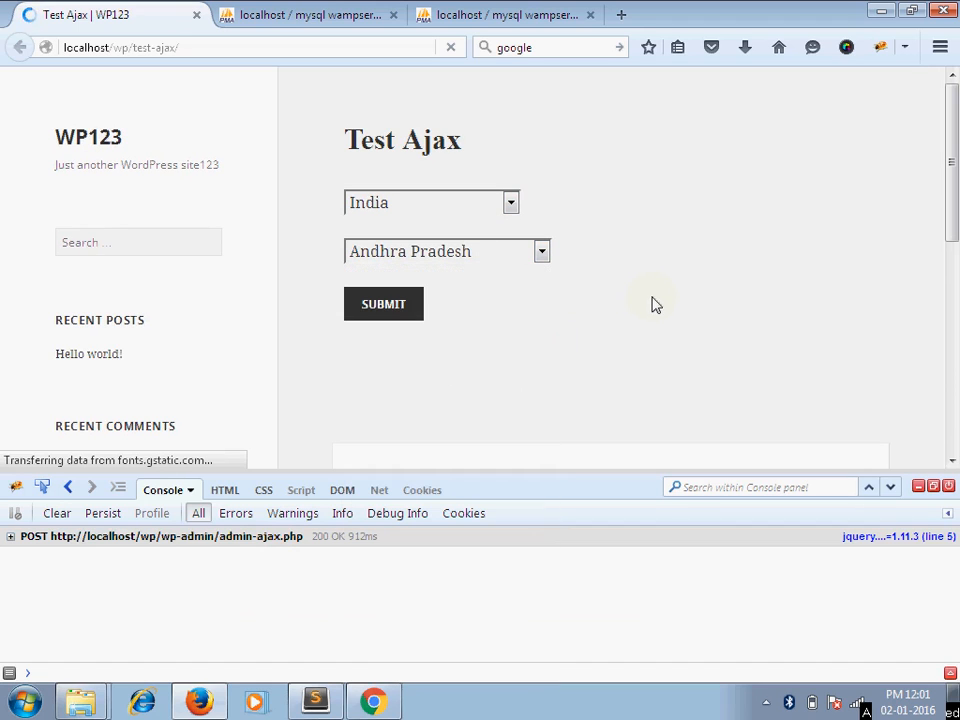
{"action": "left_click", "coordinate": [493, 210]}
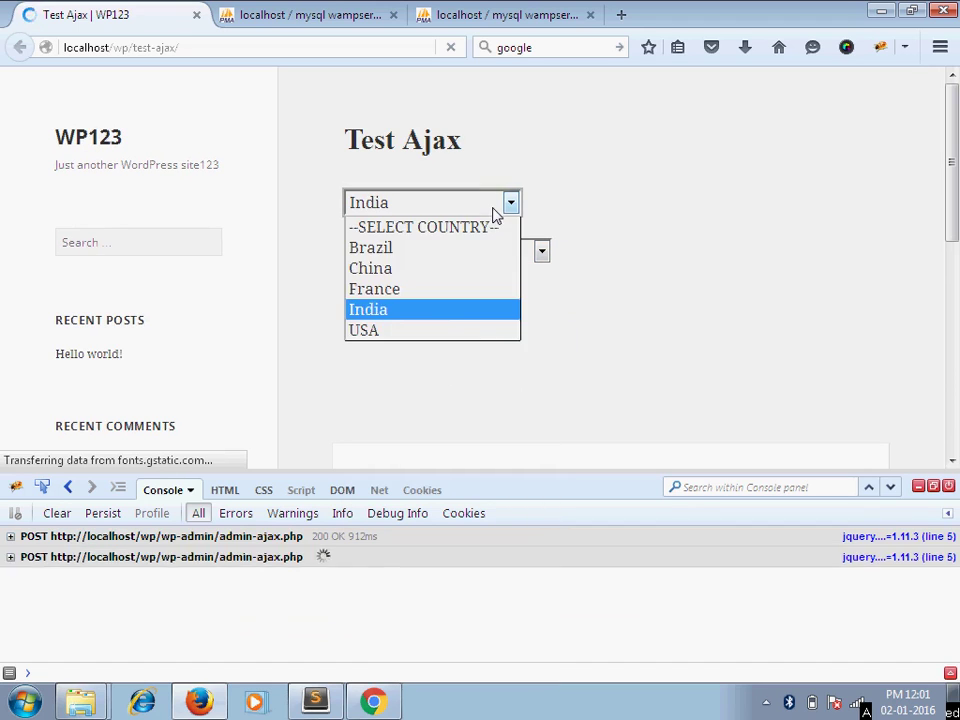
{"action": "left_click", "coordinate": [435, 332]}
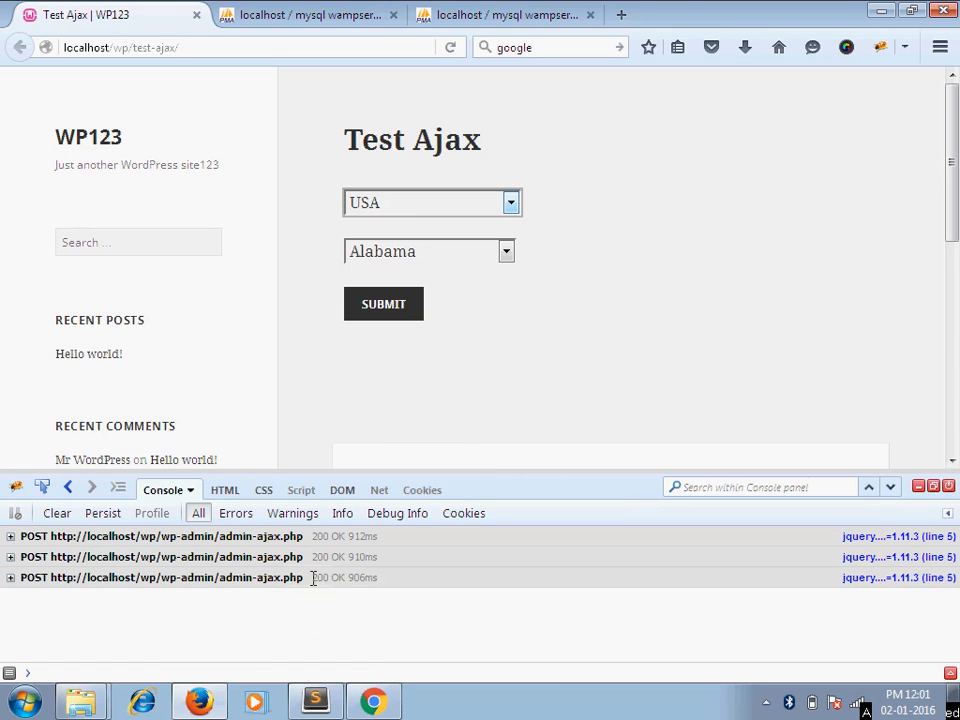
{"action": "left_click", "coordinate": [501, 388]}
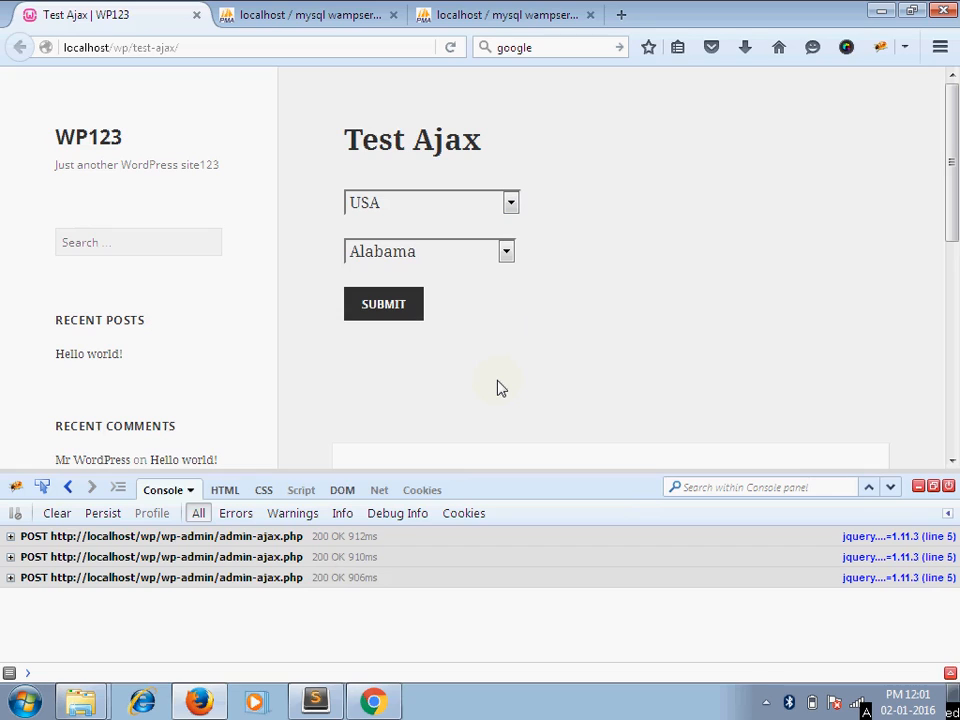